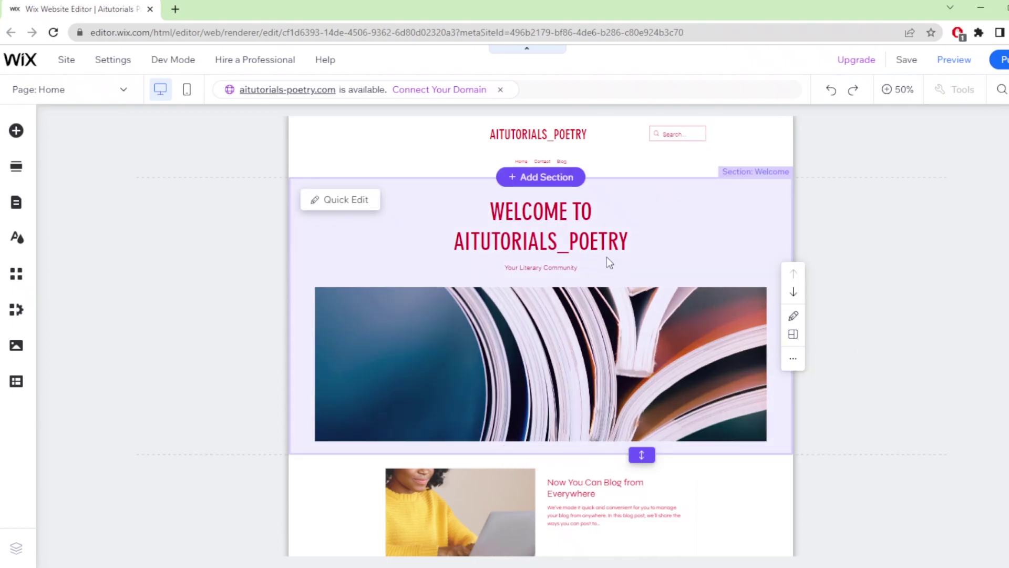
# Add the "Request a Quote" form section with the message box beside the contact fields to the home page
pyautogui.scroll(-10, 607, 260)
pyautogui.scroll(10, 623, 266)
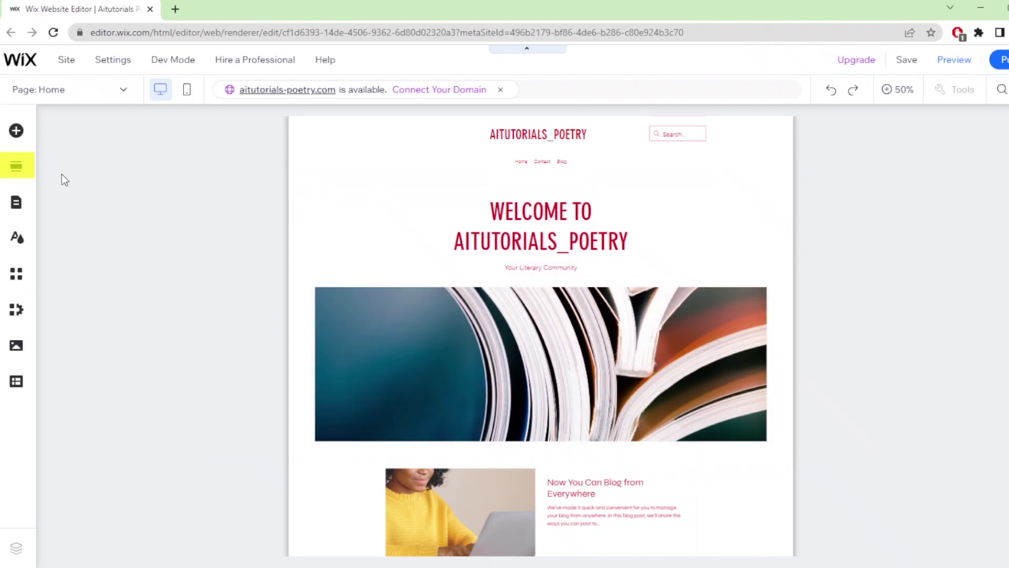
pyautogui.click(16, 167)
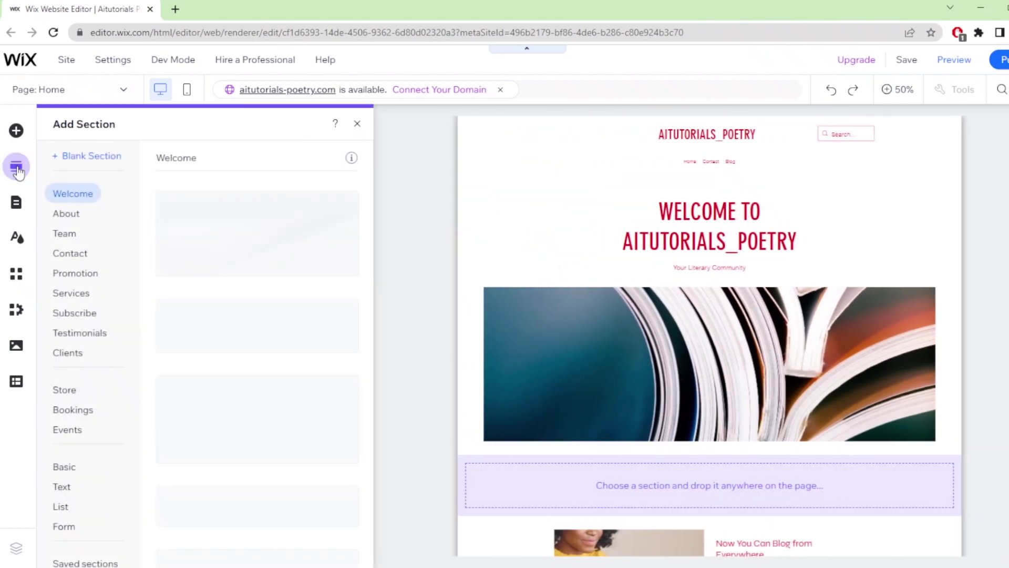
pyautogui.scroll(-1, 77, 194)
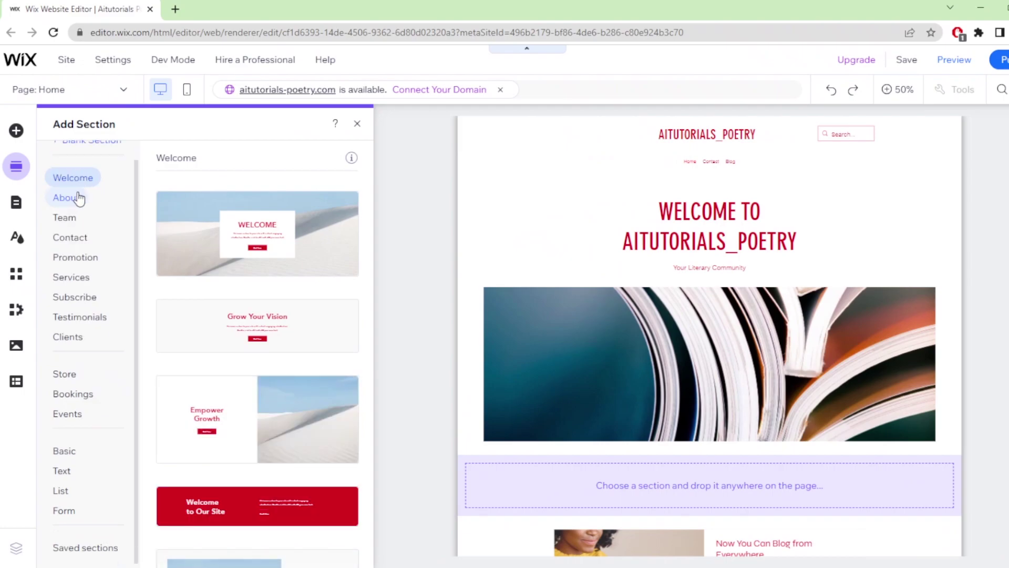
pyautogui.click(84, 508)
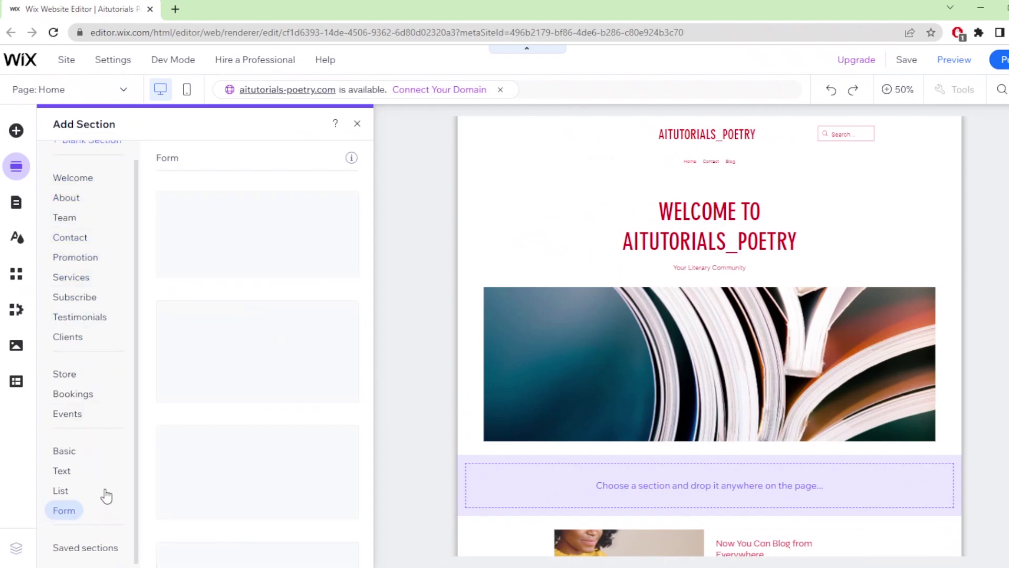
pyautogui.scroll(-5, 248, 253)
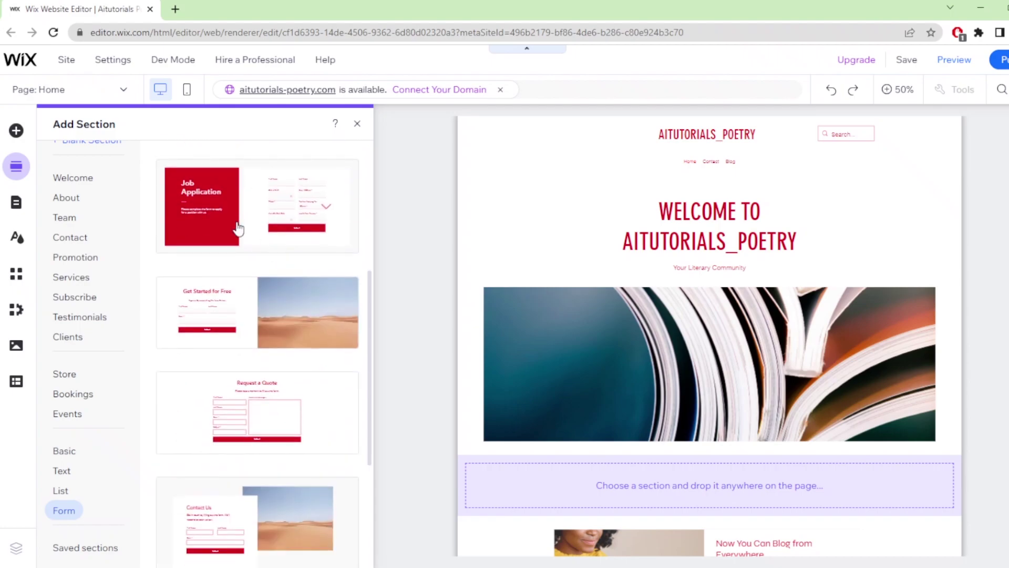
pyautogui.scroll(-4, 262, 260)
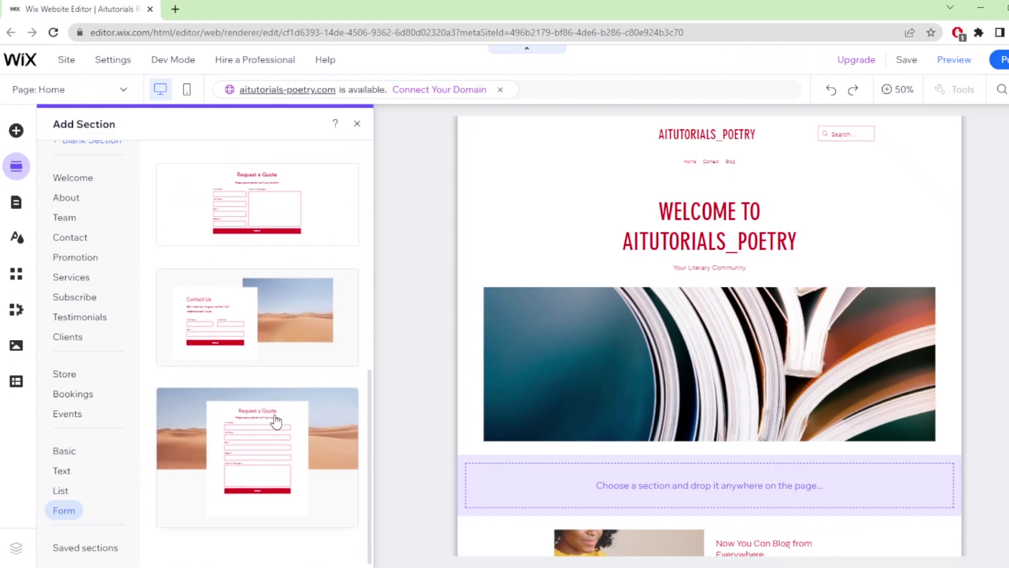
pyautogui.scroll(9, 276, 421)
pyautogui.scroll(-5, 273, 253)
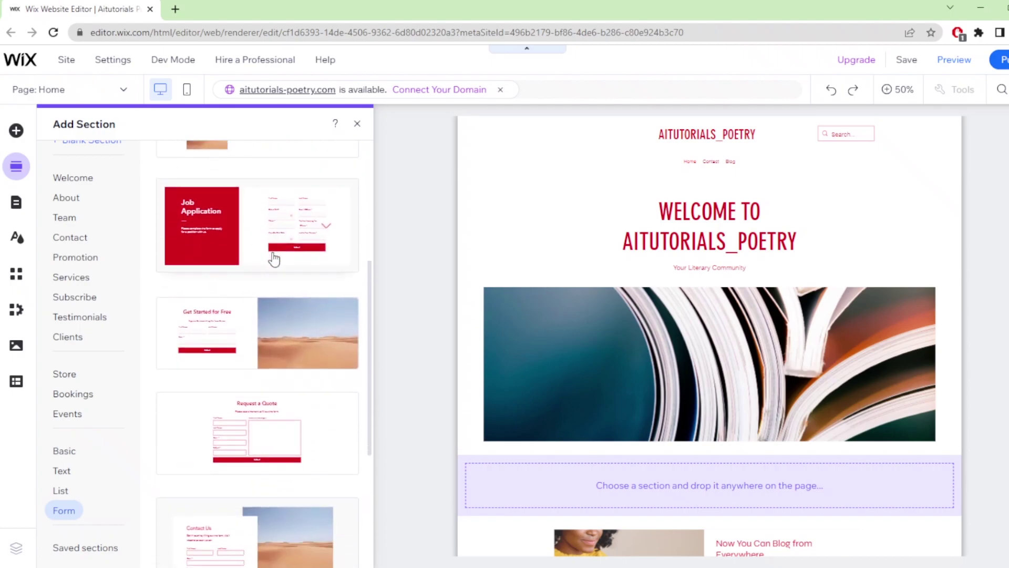
pyautogui.moveTo(256, 412); pyautogui.dragTo(619, 286)
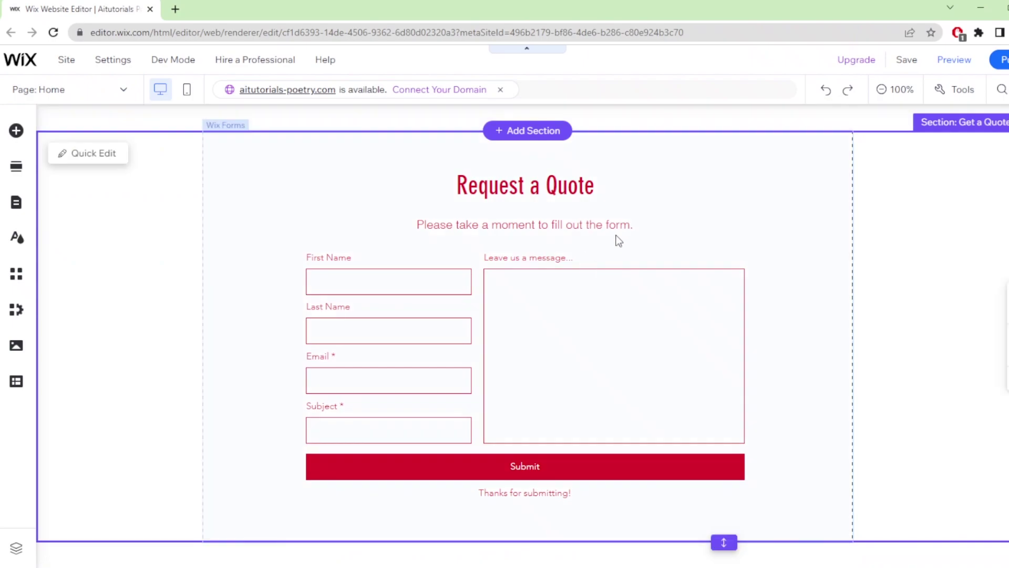
# Replace the form's title text with "ask me a question"
pyautogui.click(769, 207)
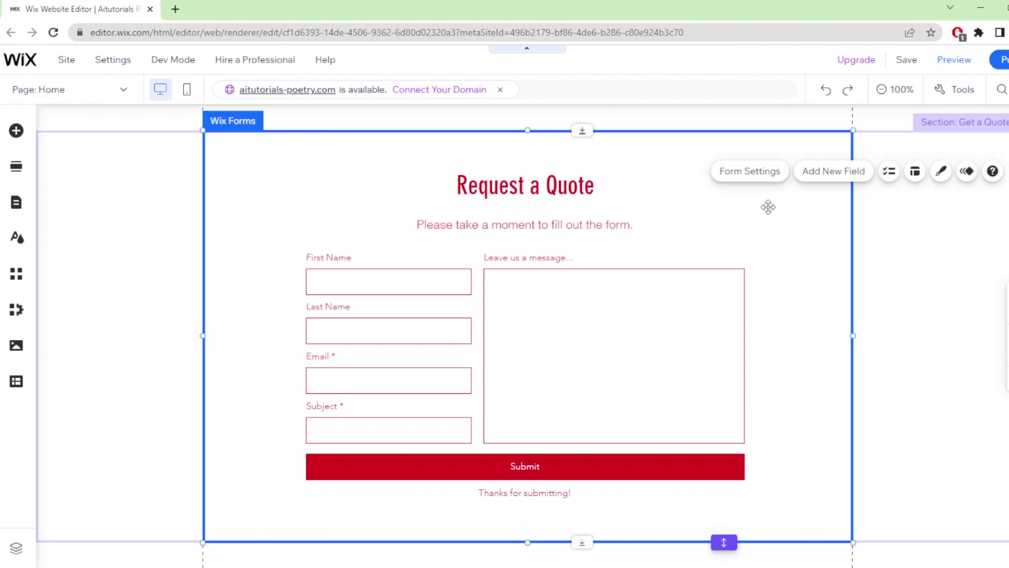
pyautogui.click(582, 189)
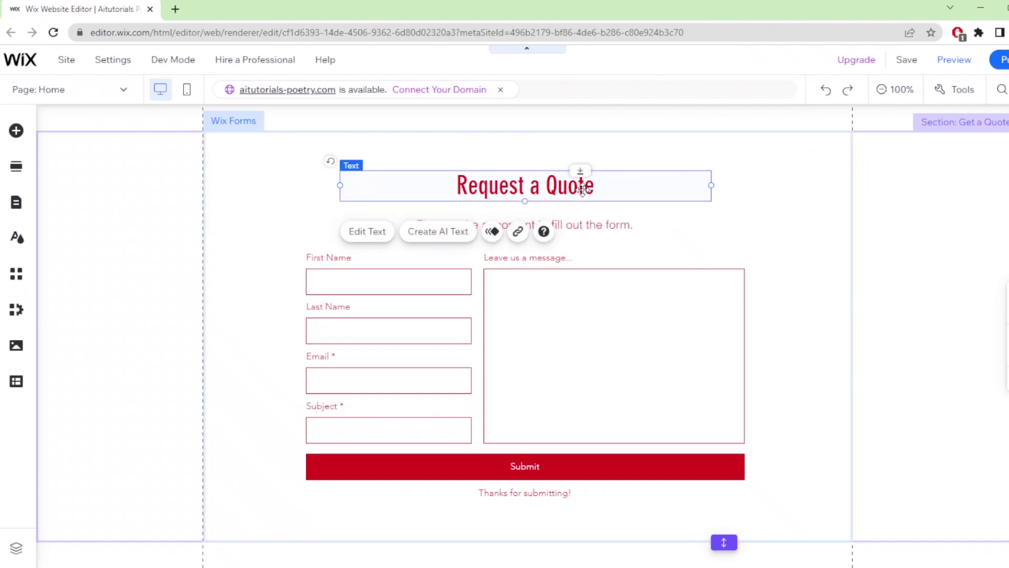
pyautogui.doubleClick(582, 189)
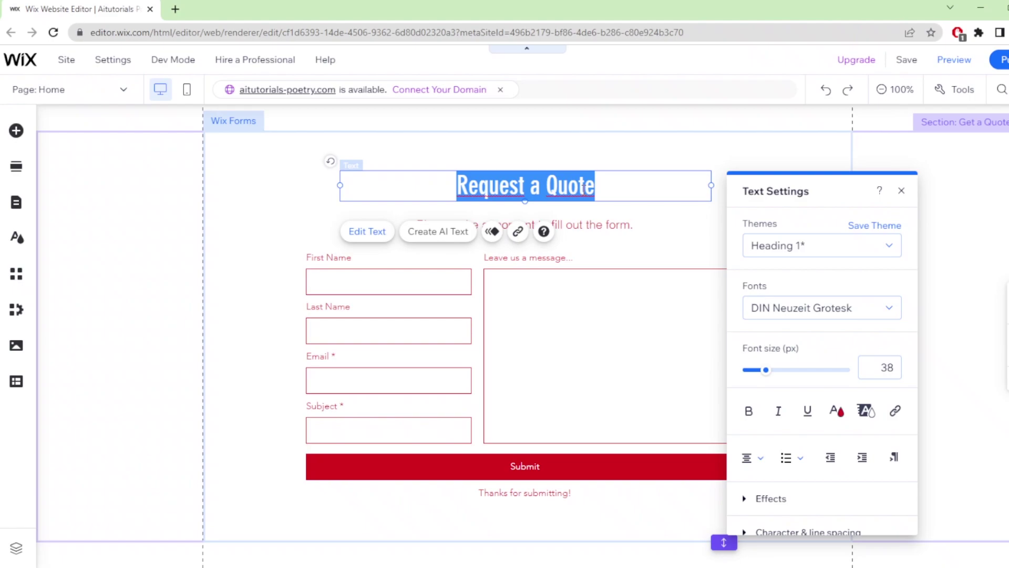
pyautogui.write('ask ')
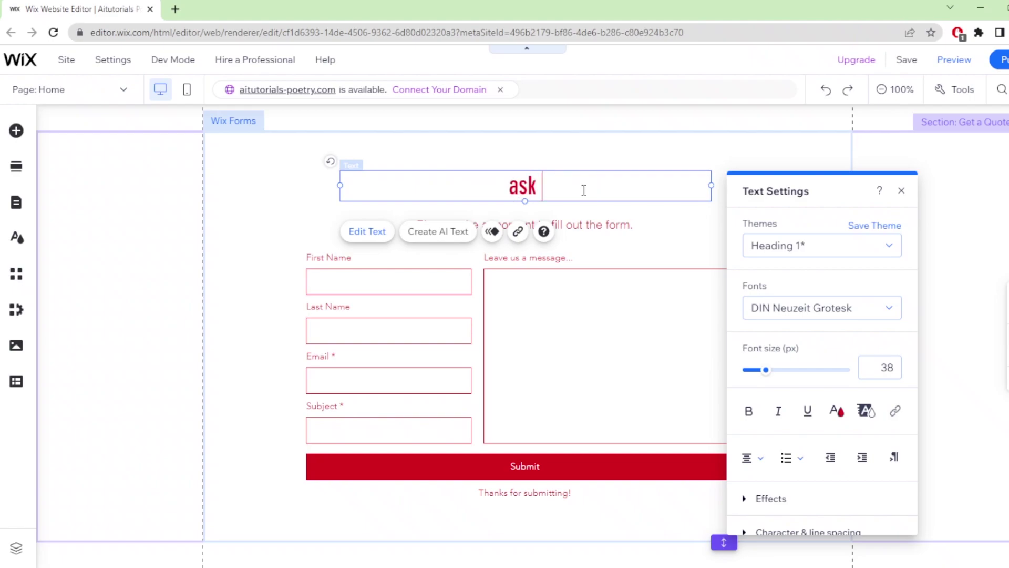
pyautogui.write('me a ques')
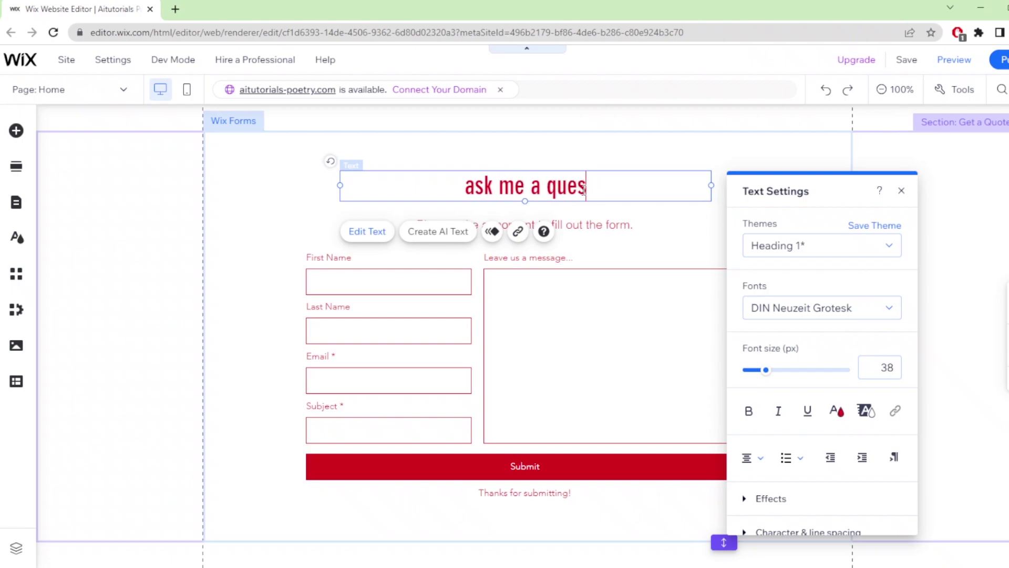
pyautogui.write('tion')
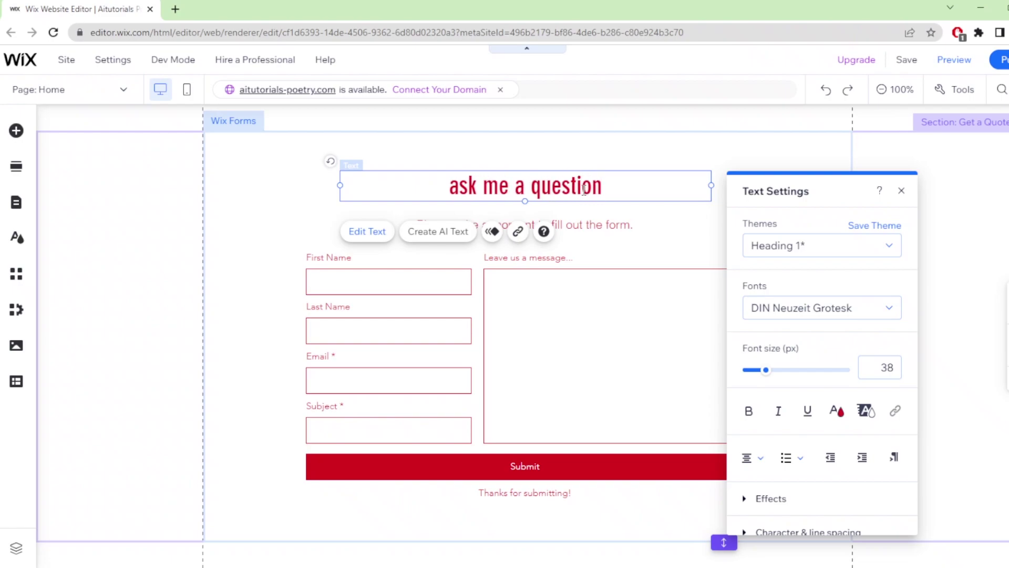
# Set the form title's font to Fraunces 120 Semi Bold and its size to 58 px
pyautogui.moveTo(603, 188); pyautogui.dragTo(436, 188)
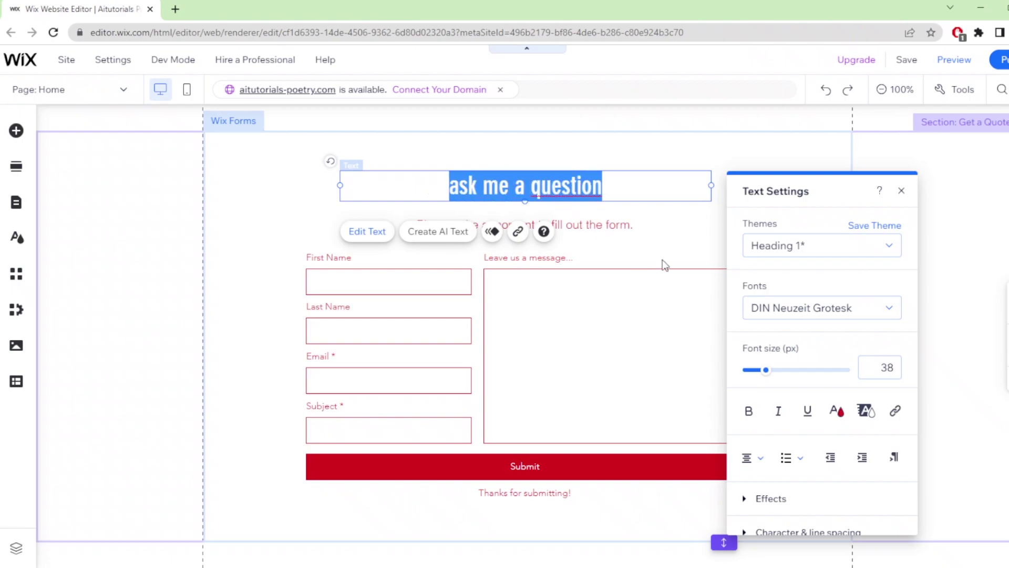
pyautogui.click(828, 313)
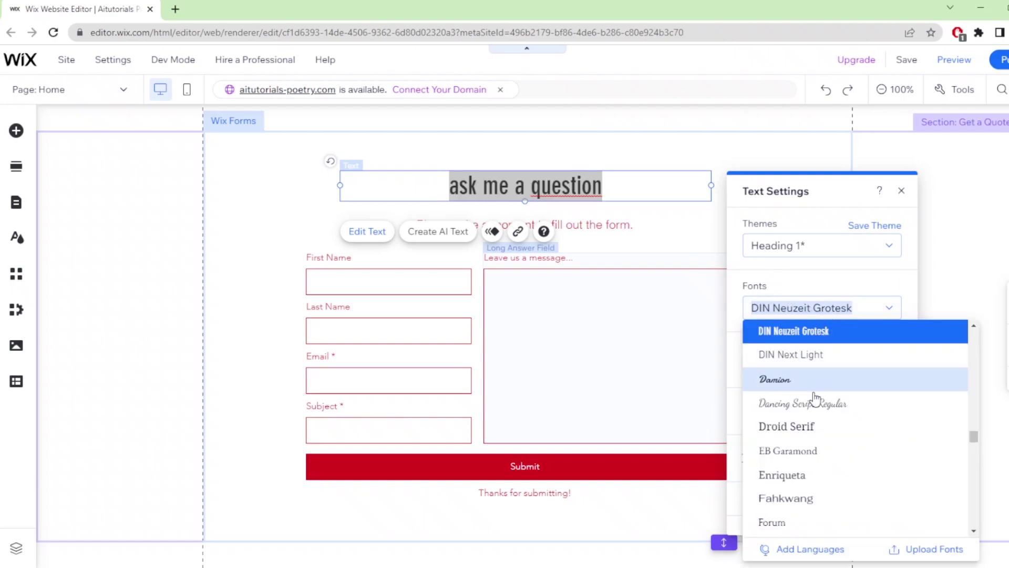
pyautogui.scroll(-2, 824, 467)
pyautogui.scroll(-3, 872, 430)
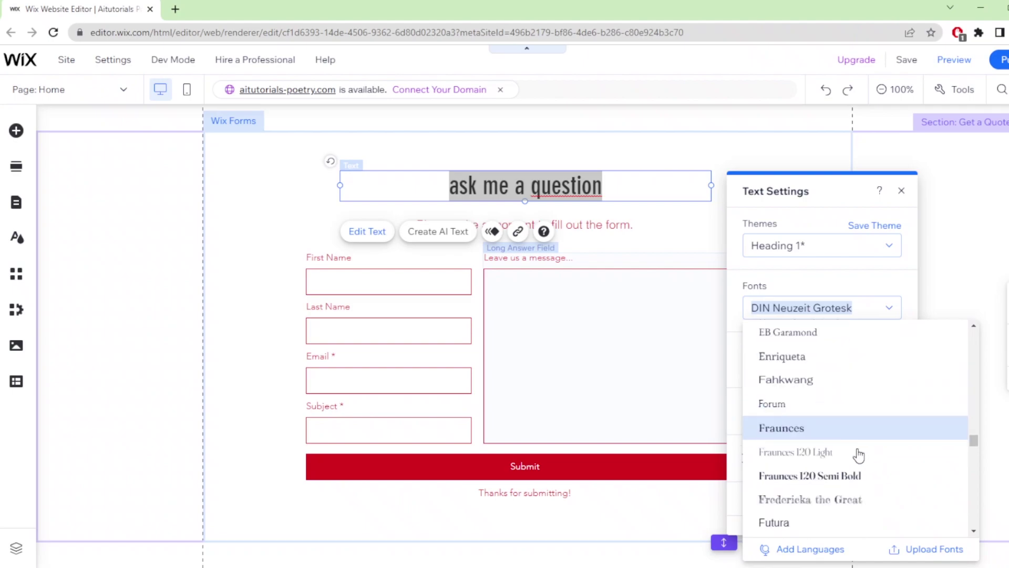
pyautogui.click(860, 471)
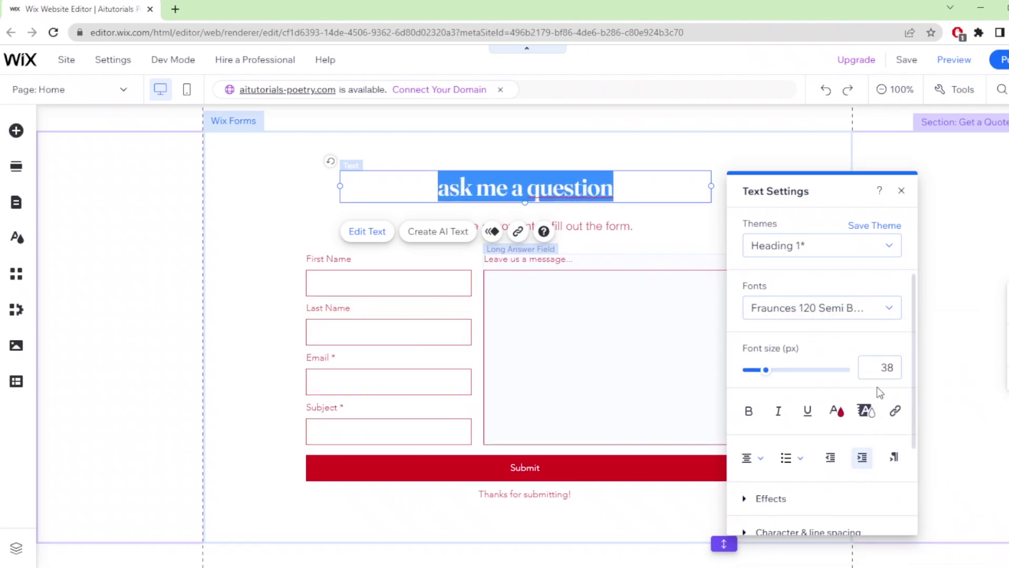
pyautogui.moveTo(766, 370)
pyautogui.mouseDown()
pyautogui.moveTo(785, 377)
pyautogui.moveTo(775, 379)
pyautogui.mouseUp()
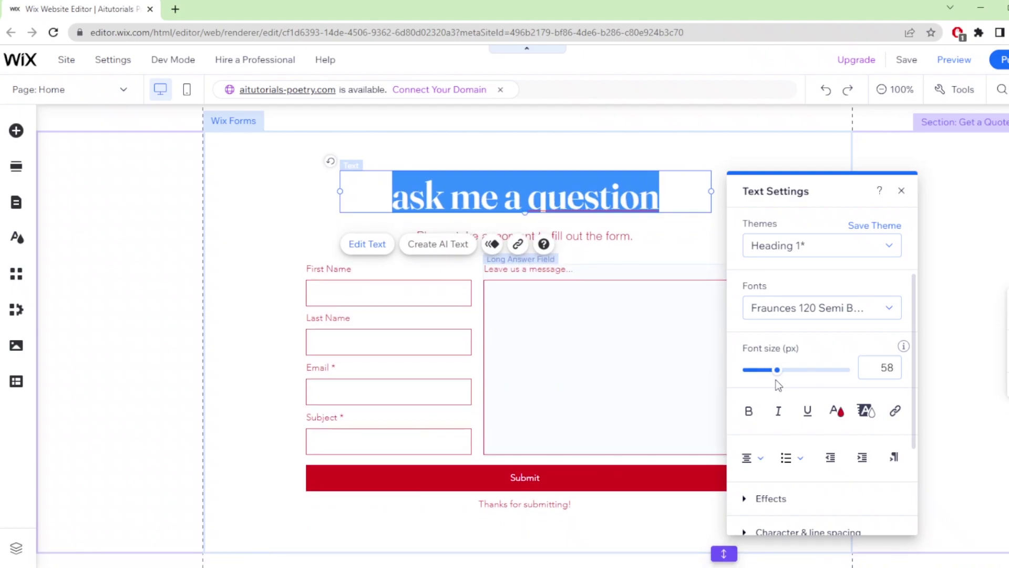
# Apply the darkest red theme color to the form title and close its text settings
pyautogui.click(840, 415)
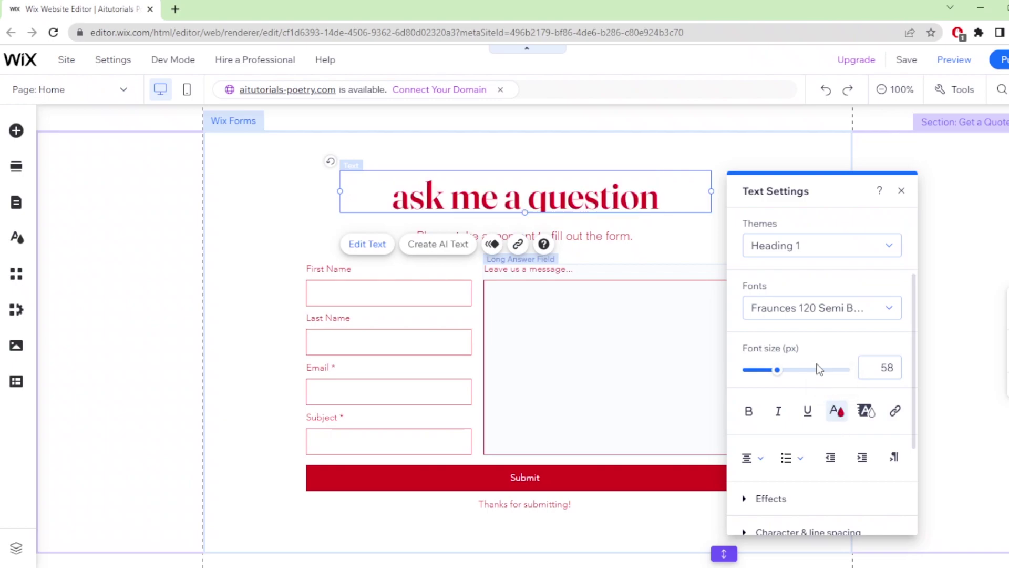
pyautogui.click(741, 391)
pyautogui.click(764, 391)
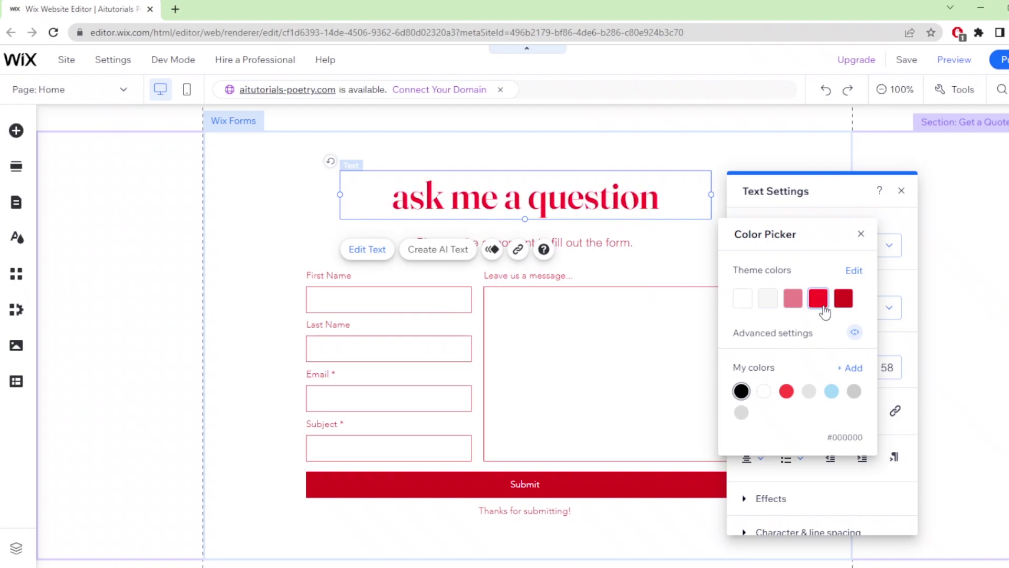
pyautogui.click(844, 302)
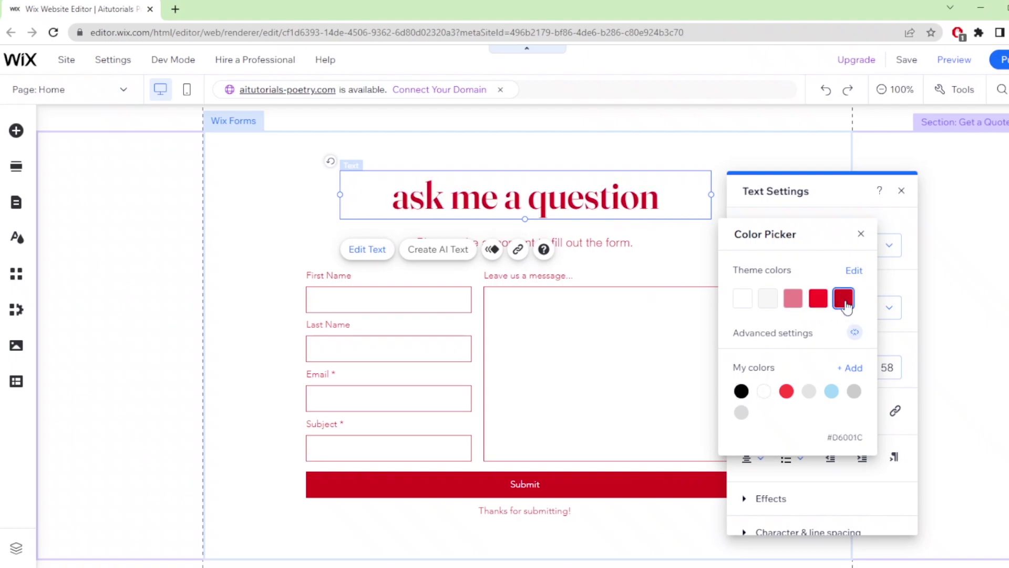
pyautogui.click(859, 236)
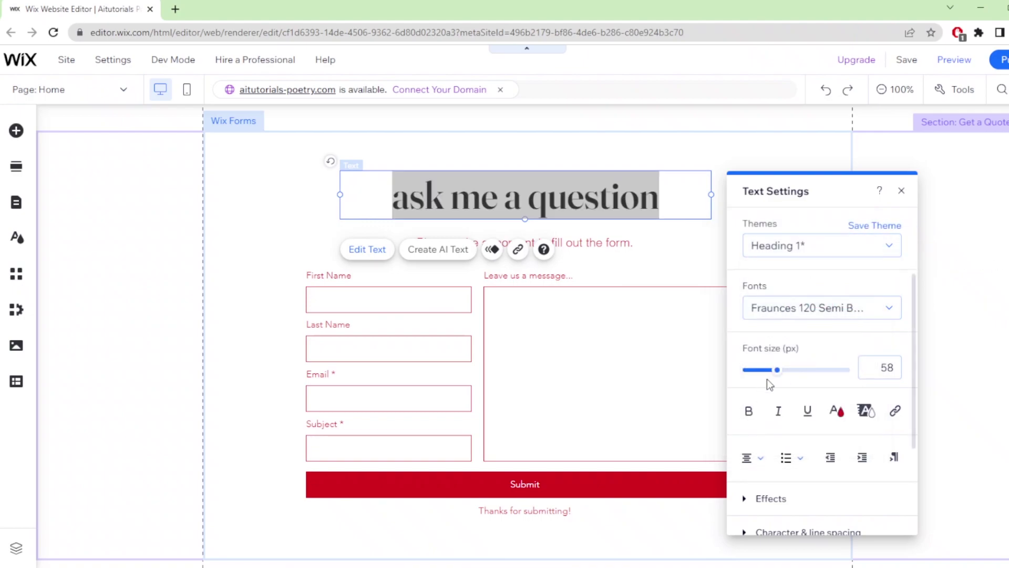
pyautogui.click(903, 192)
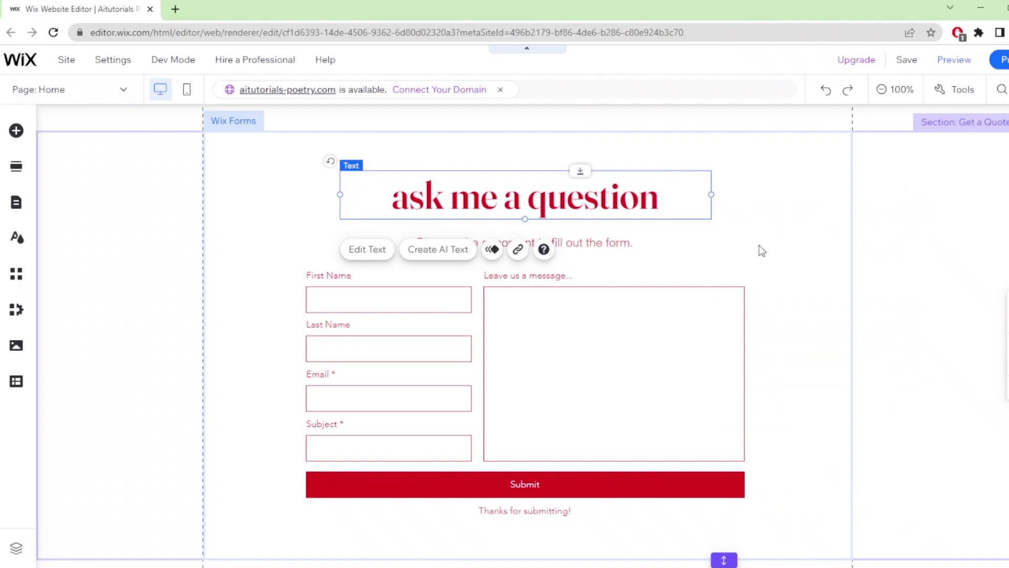
# Delete the "Please take a moment to fill out the form." subtitle and the Last Name field from the form
pyautogui.click(662, 251)
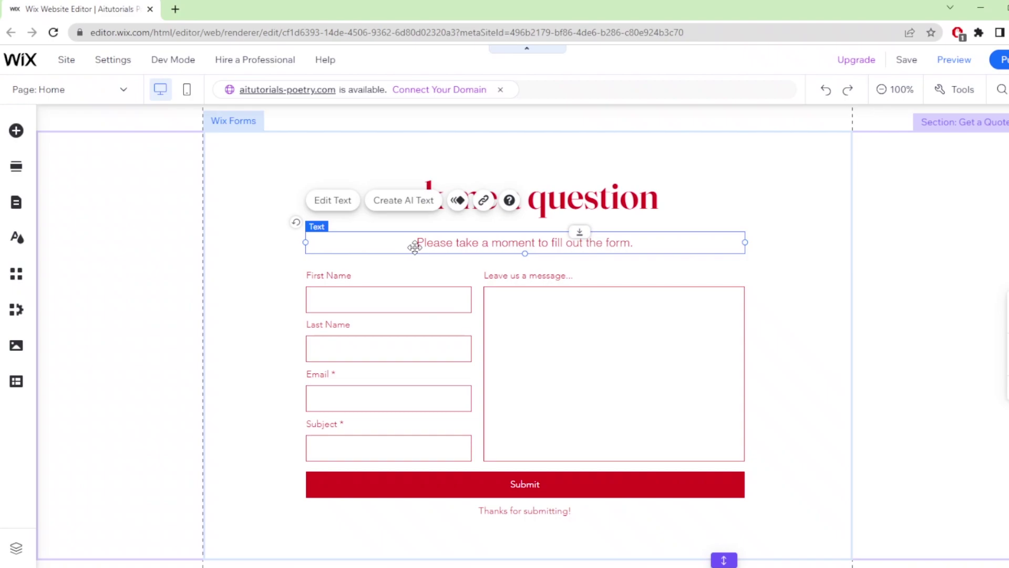
pyautogui.press('Delete')
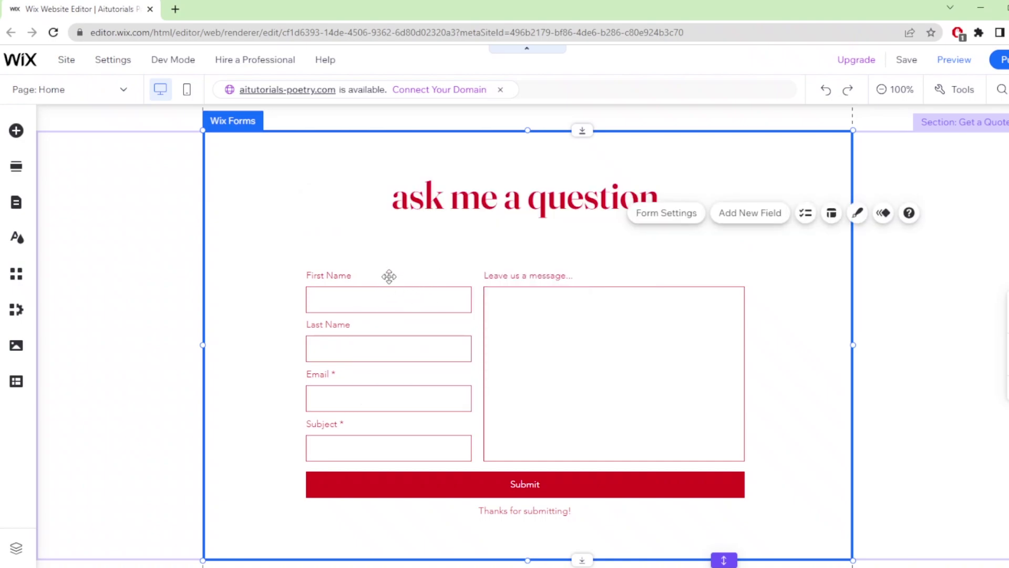
pyautogui.click(361, 284)
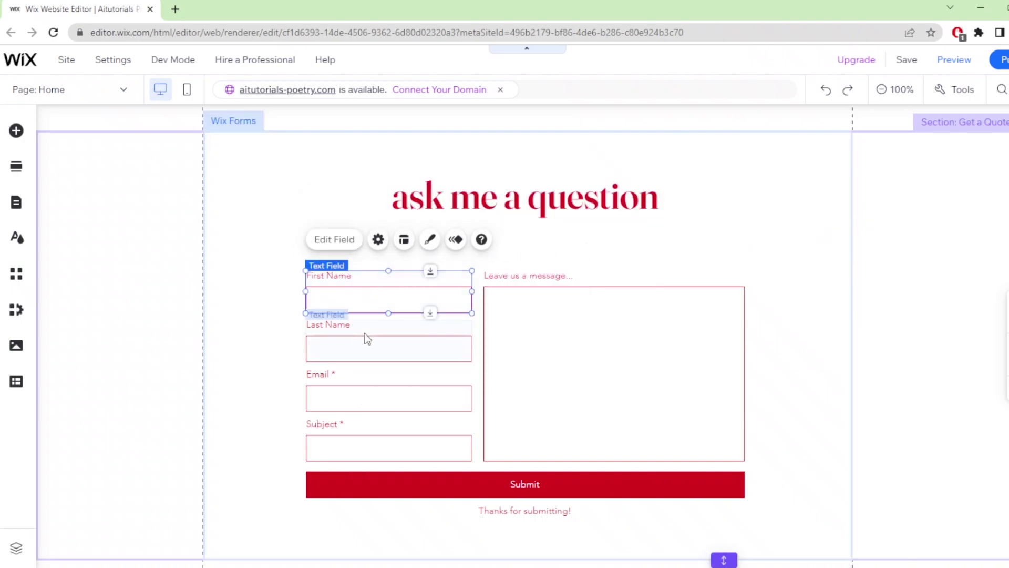
pyautogui.click(363, 345)
pyautogui.click(375, 386)
pyautogui.click(374, 442)
pyautogui.click(362, 330)
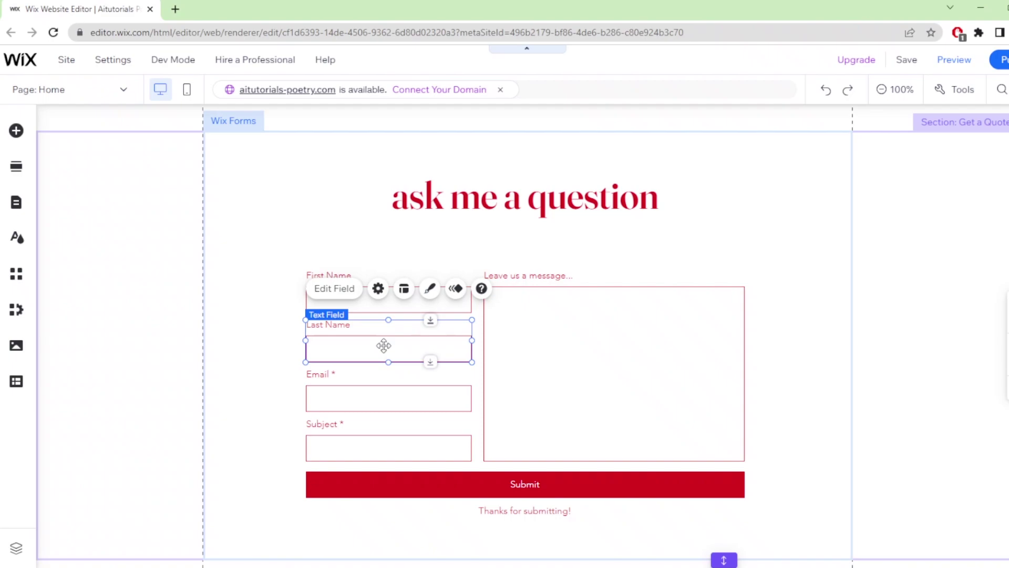
pyautogui.press('Delete')
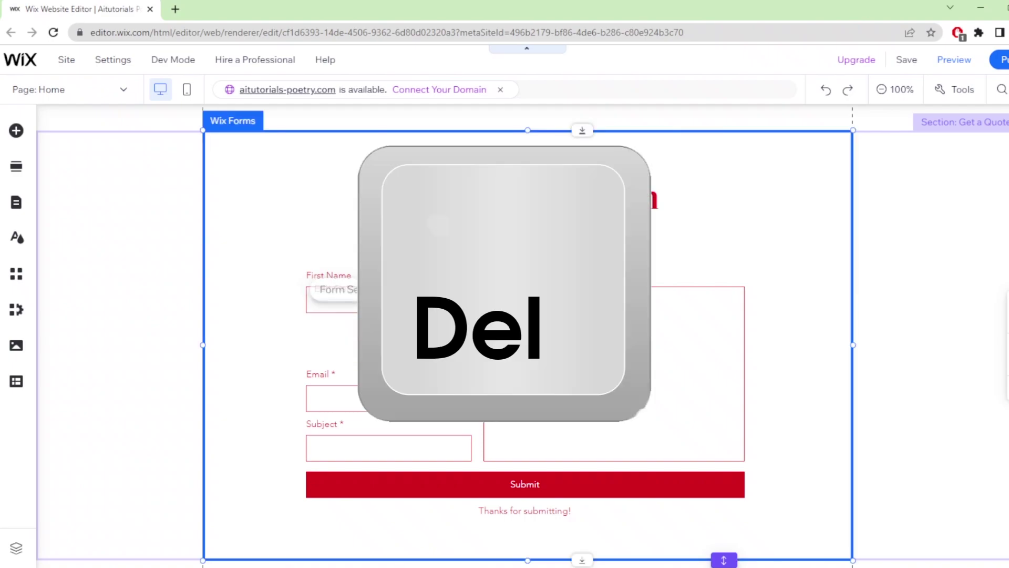
# Add Phone and Birthday contact fields to the form
pyautogui.click(325, 229)
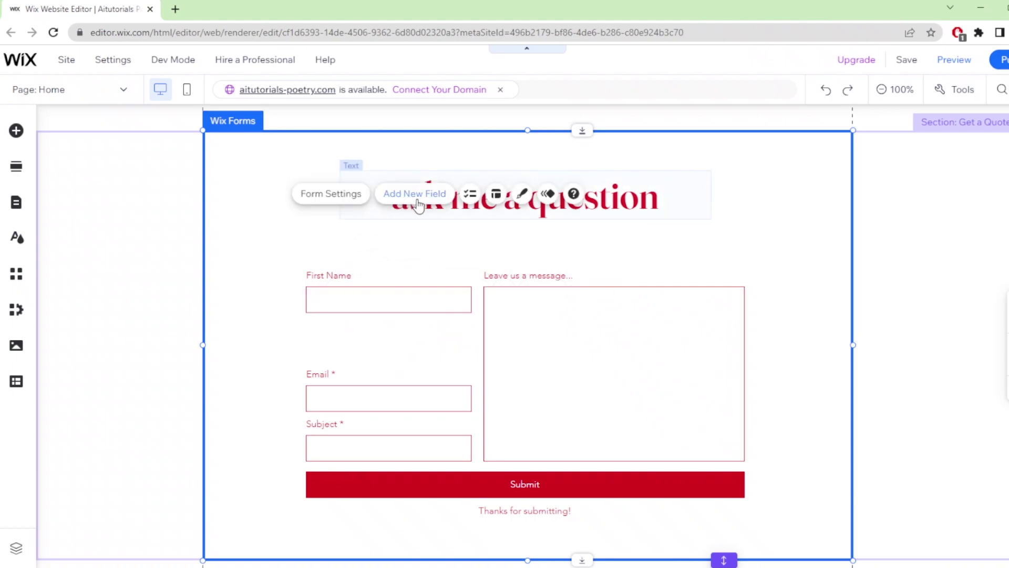
pyautogui.click(429, 207)
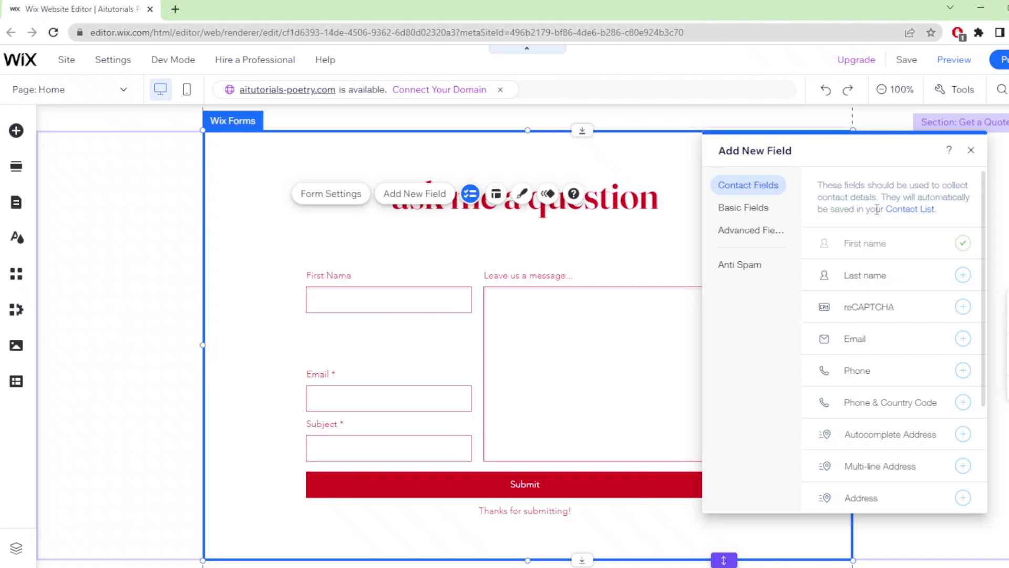
pyautogui.scroll(-2, 901, 255)
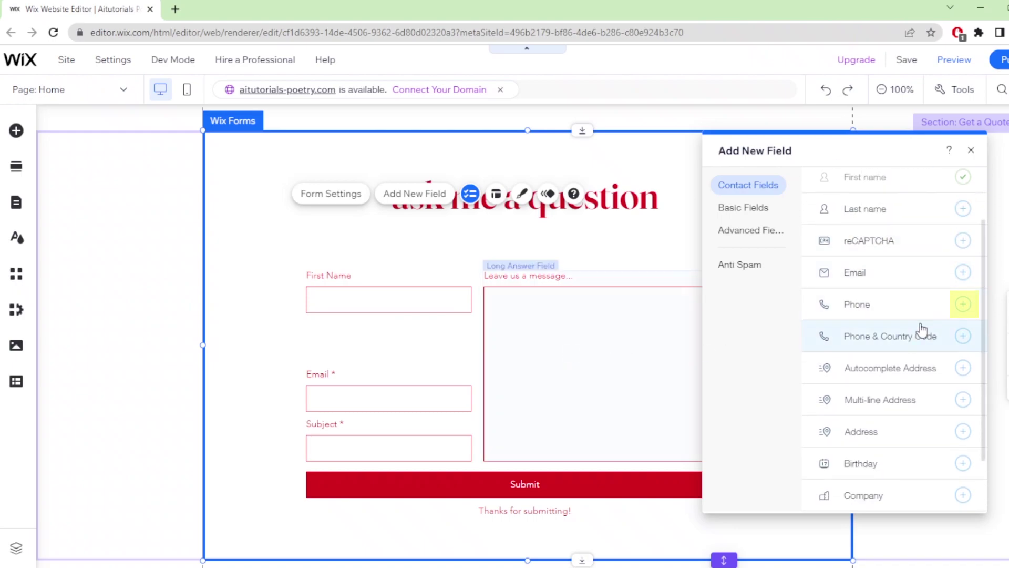
pyautogui.click(964, 304)
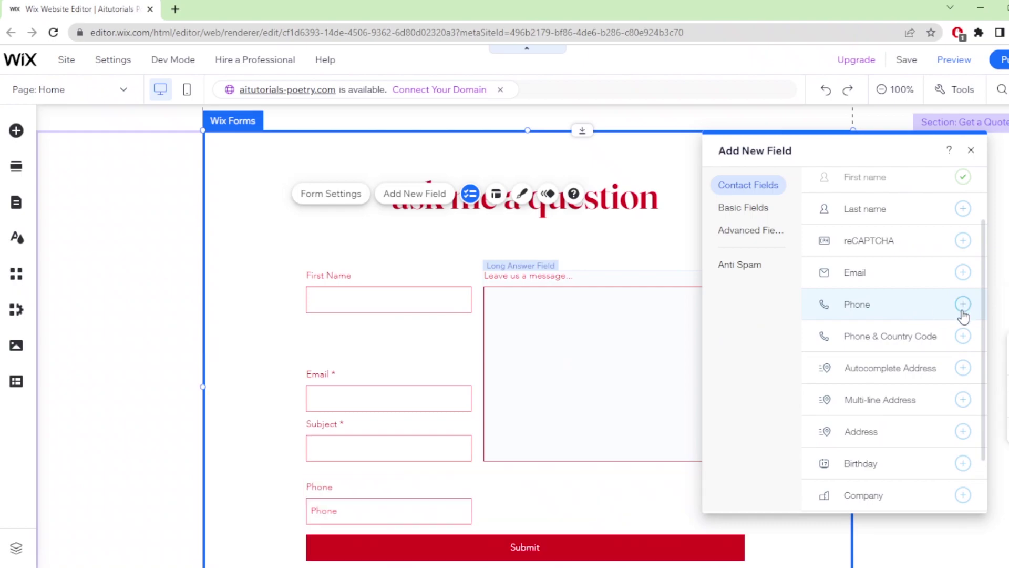
pyautogui.scroll(-1, 954, 339)
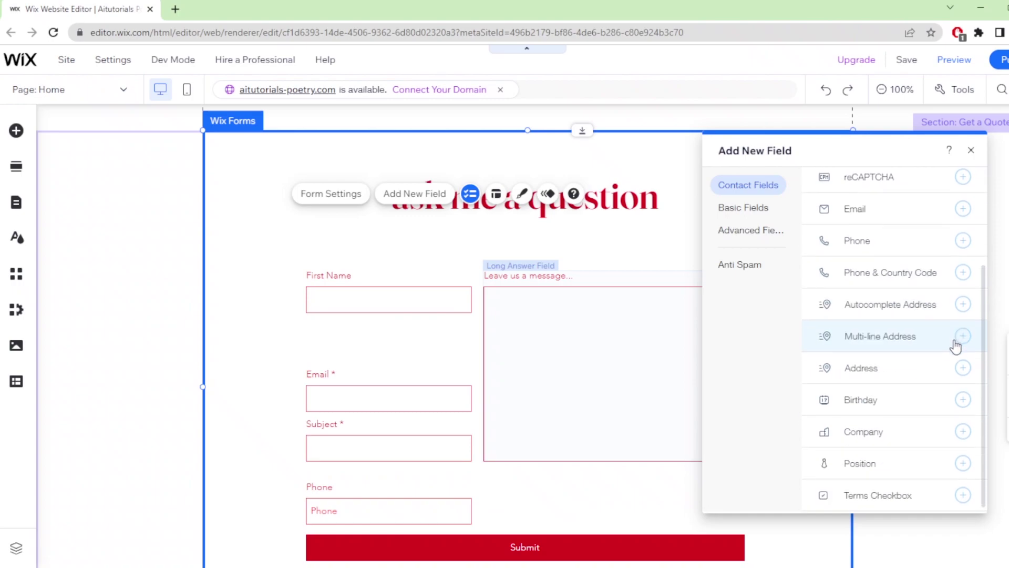
pyautogui.click(964, 400)
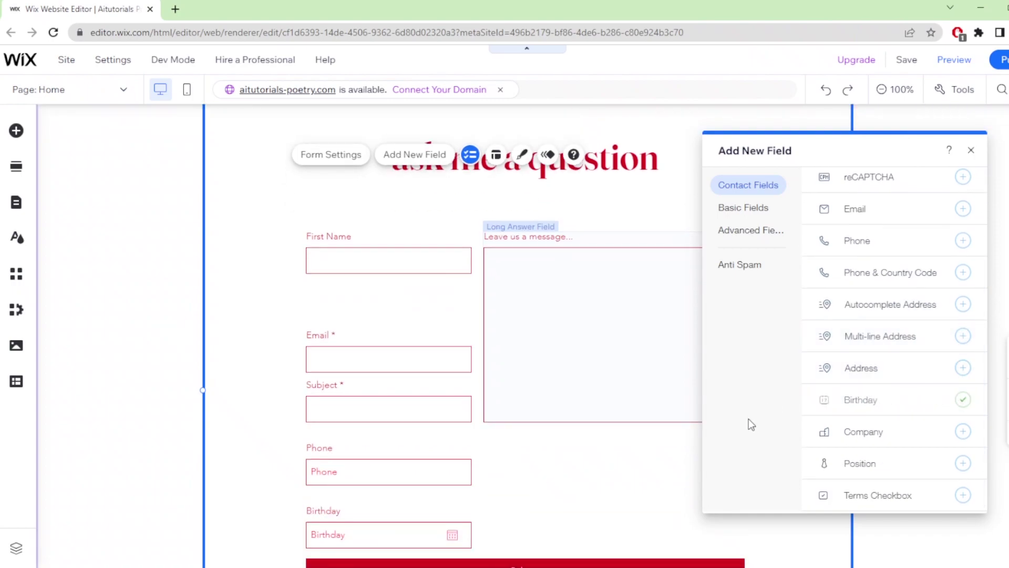
# Move the Birthday field up into the gap between the First Name and Email fields
pyautogui.click(353, 513)
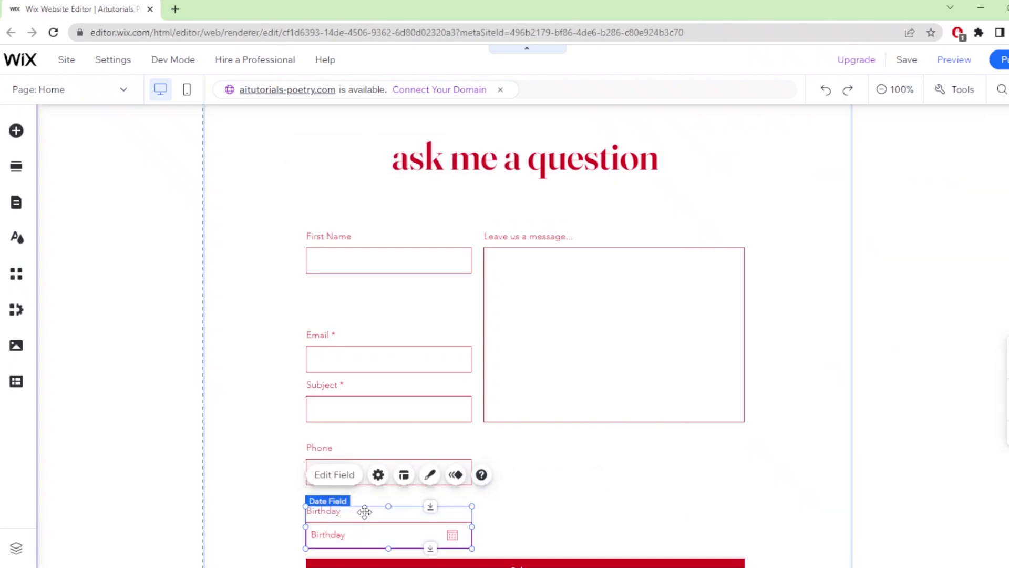
pyautogui.moveTo(365, 512); pyautogui.dragTo(365, 286)
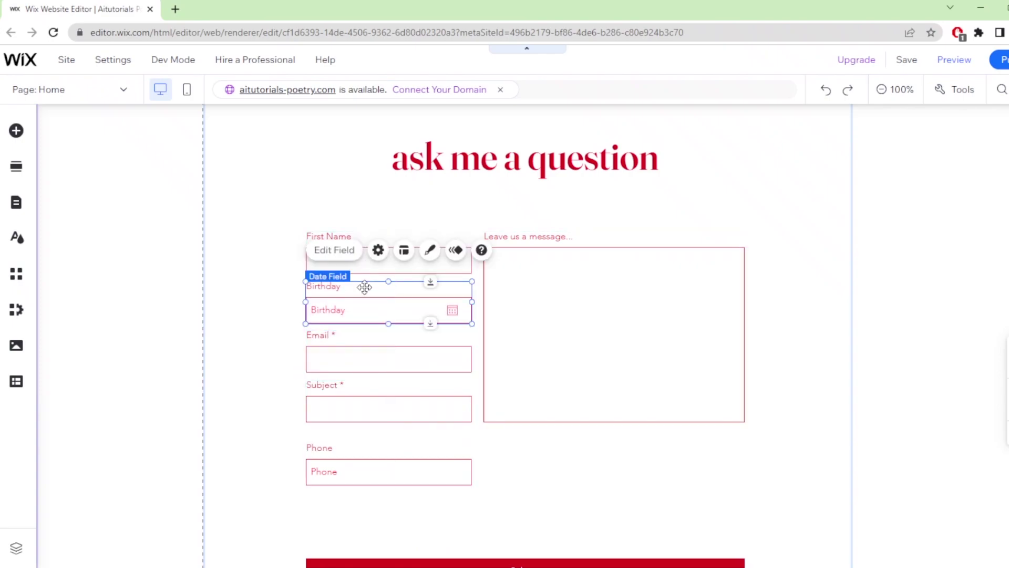
pyautogui.click(239, 438)
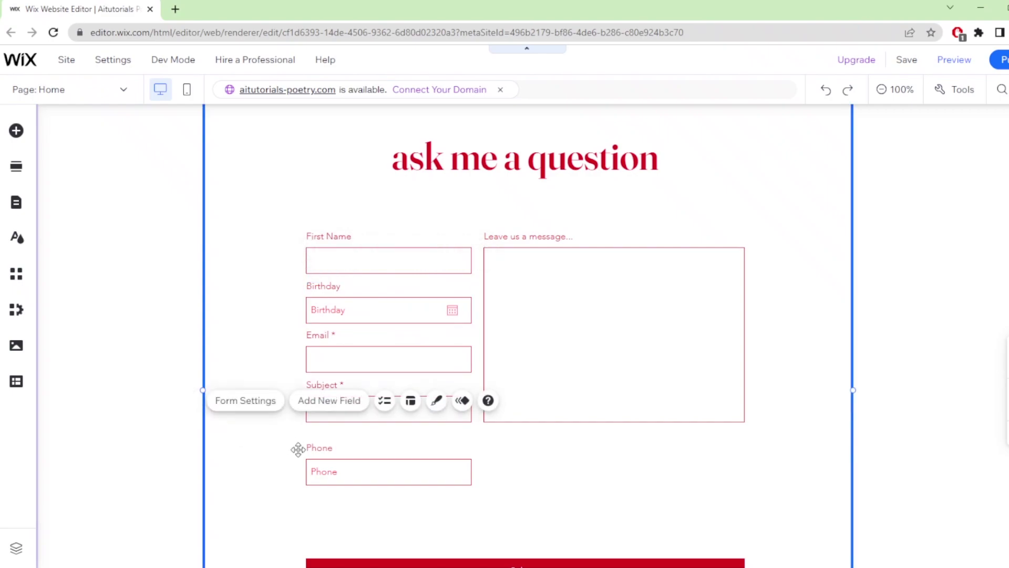
# Make the form's Phone field required and close its field settings
pyautogui.click(349, 454)
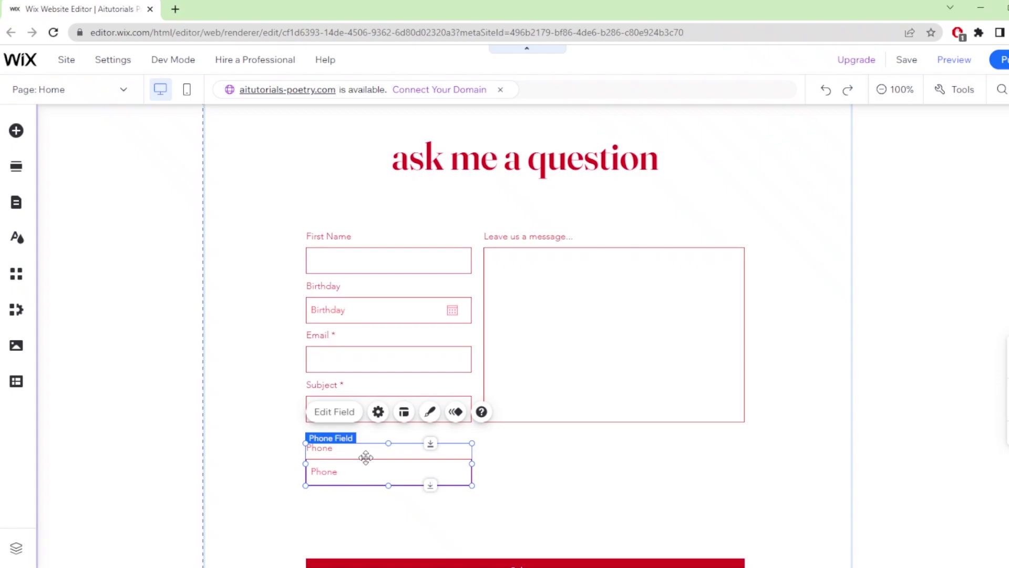
pyautogui.click(356, 417)
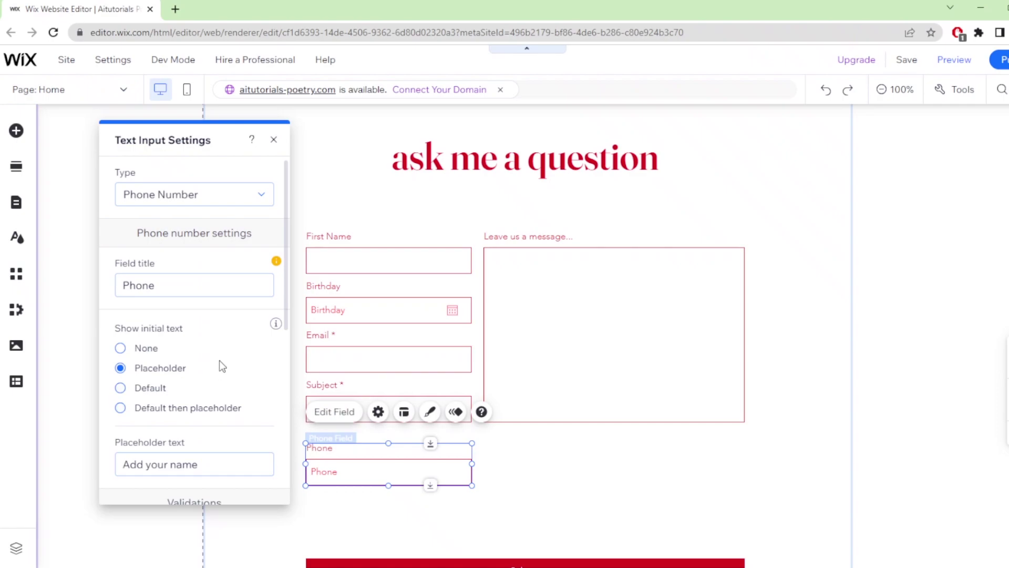
pyautogui.scroll(-2, 219, 361)
pyautogui.scroll(2, 171, 288)
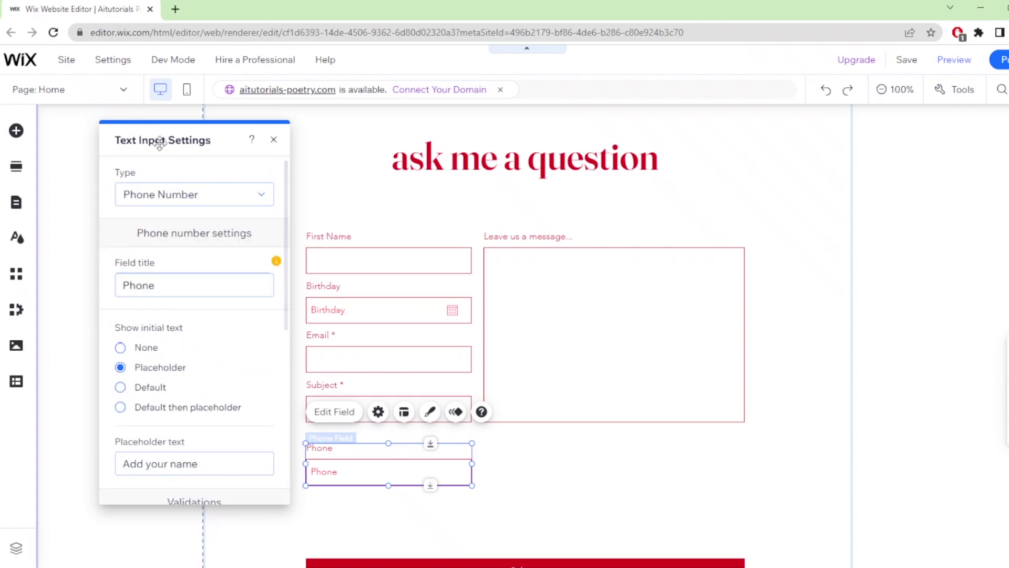
pyautogui.scroll(-4, 182, 296)
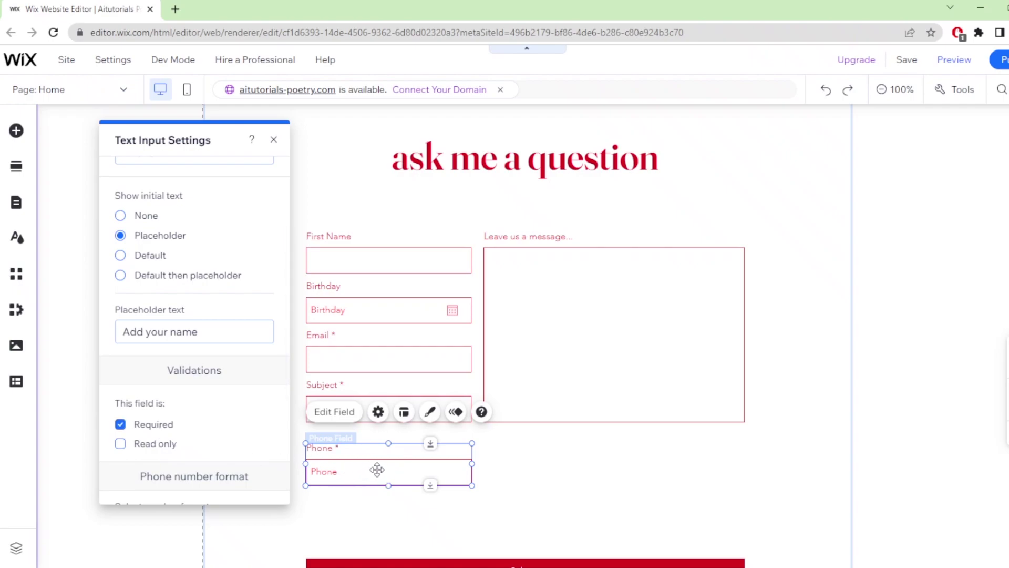
pyautogui.scroll(-3, 226, 427)
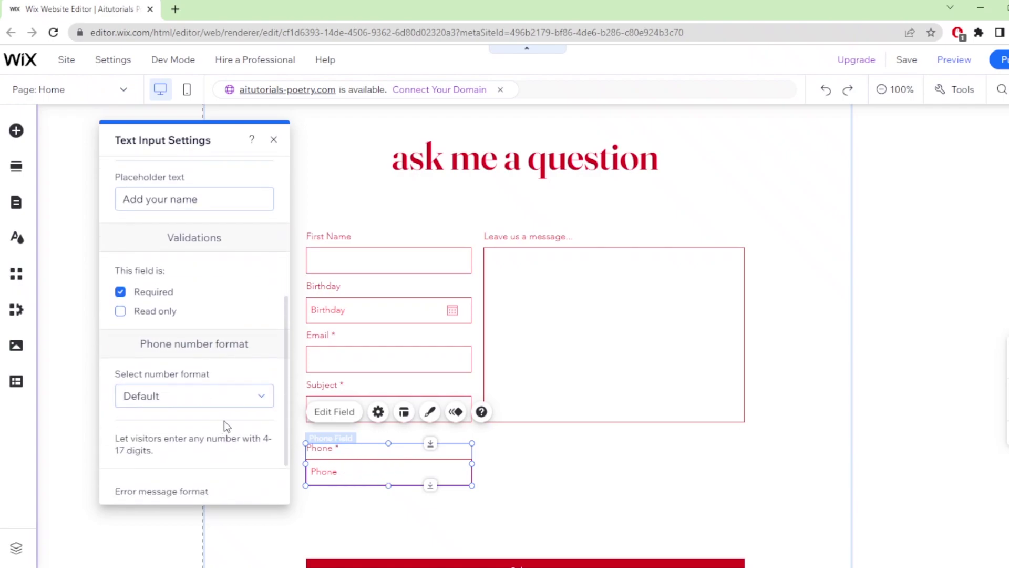
pyautogui.click(273, 140)
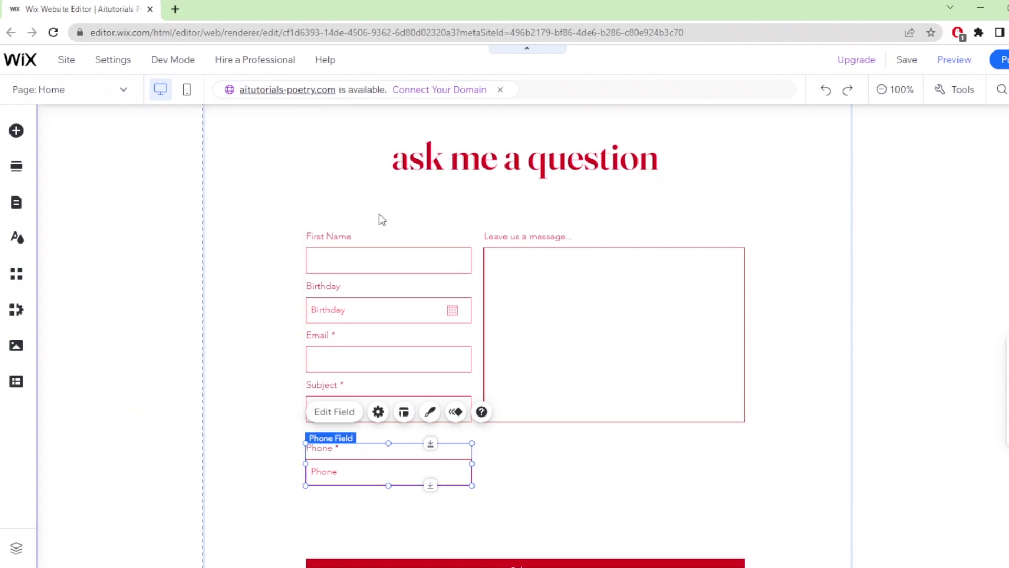
# Customize the form design by setting the regular-state background fill of the input fields to black (#000000)
pyautogui.click(350, 191)
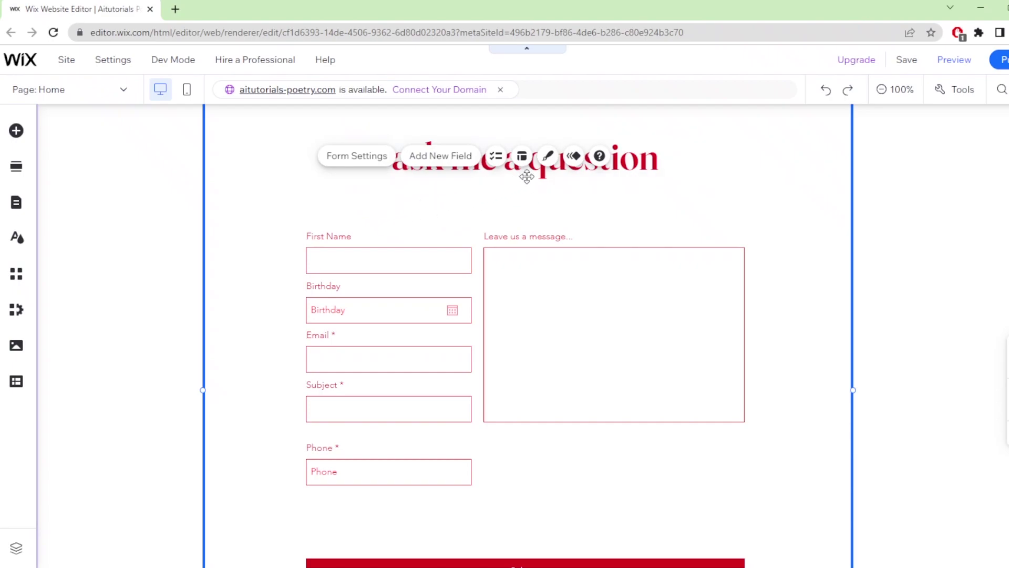
pyautogui.click(551, 165)
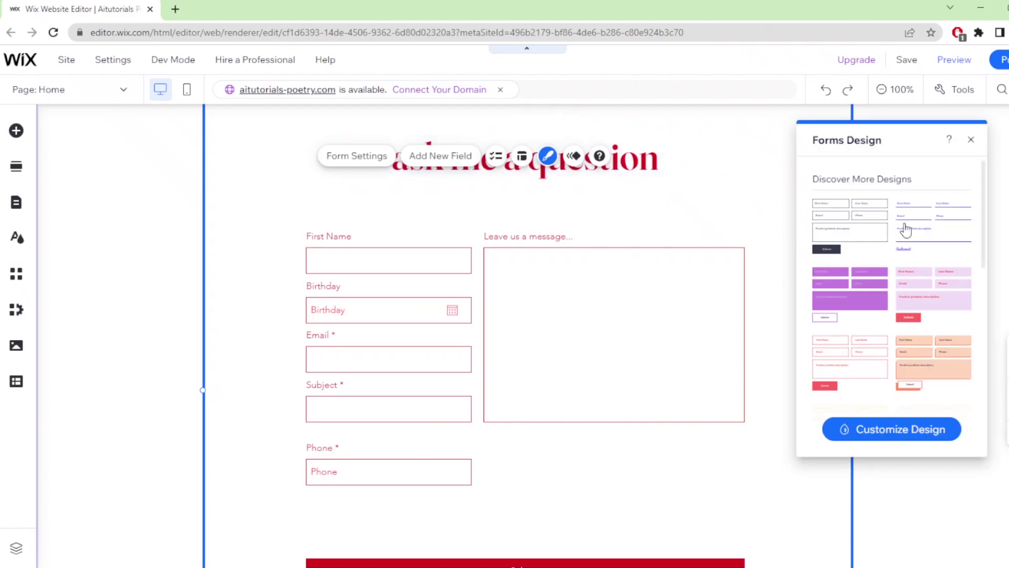
pyautogui.scroll(-2, 904, 227)
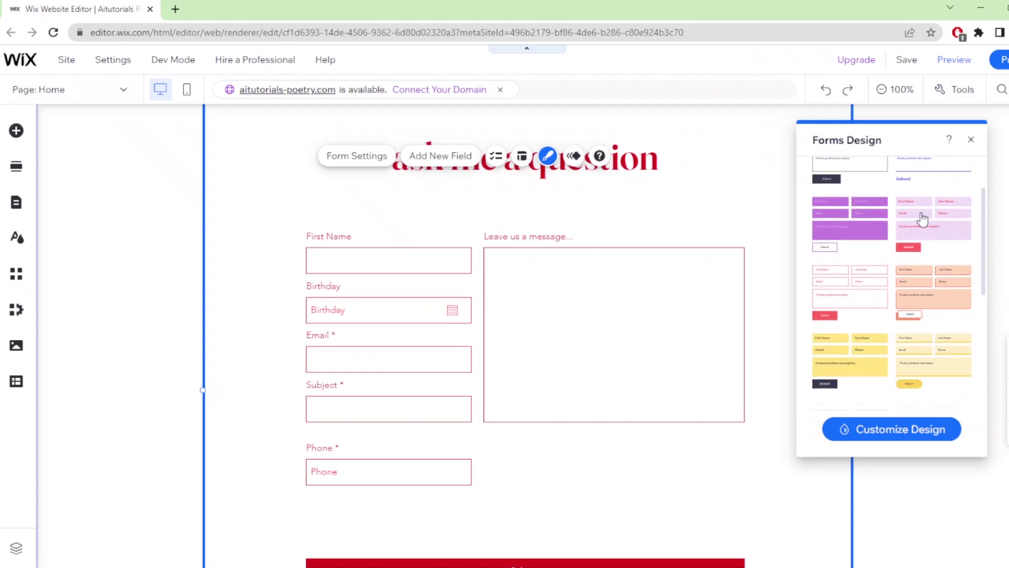
pyautogui.scroll(2, 915, 284)
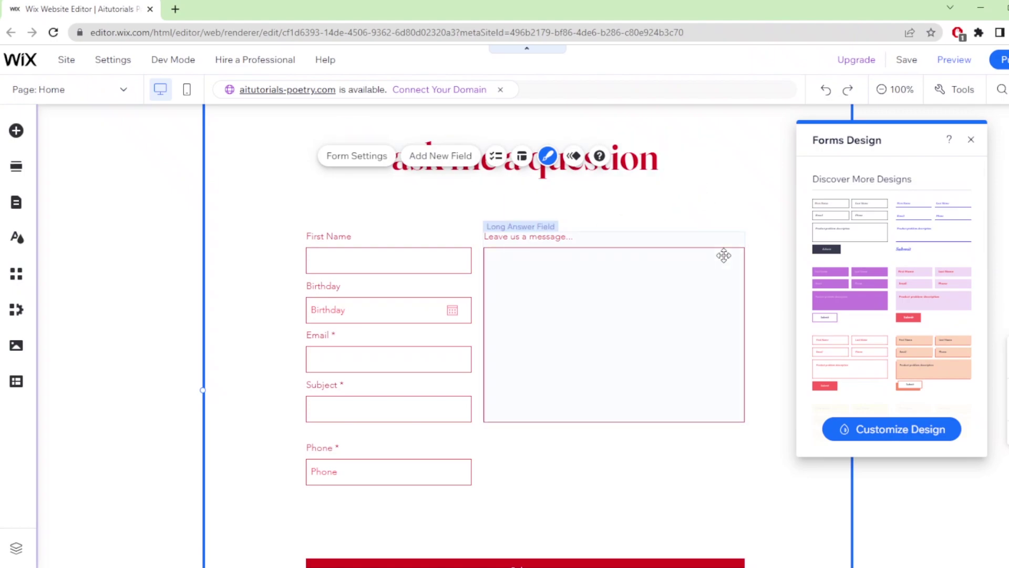
pyautogui.click(891, 436)
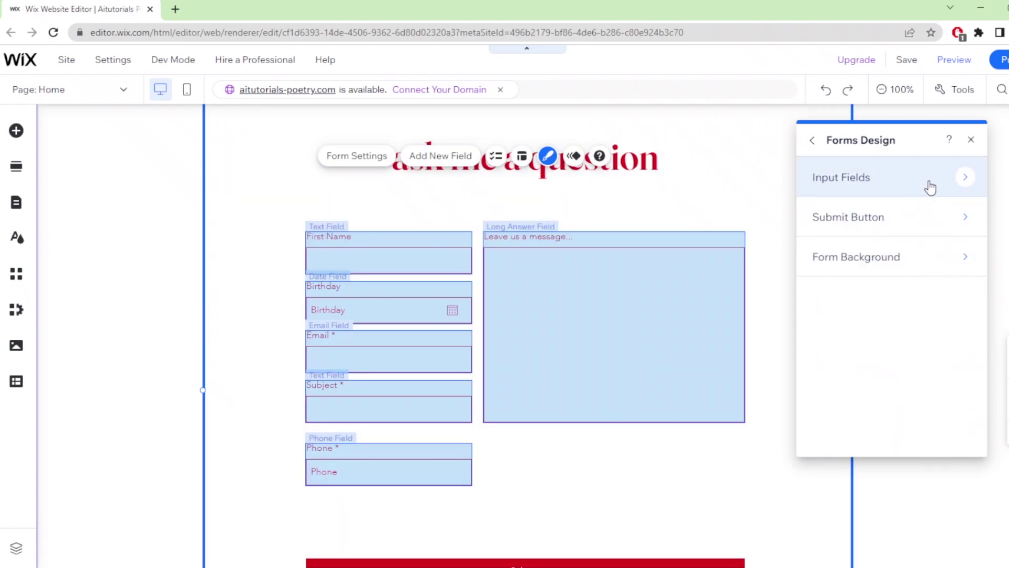
pyautogui.click(931, 187)
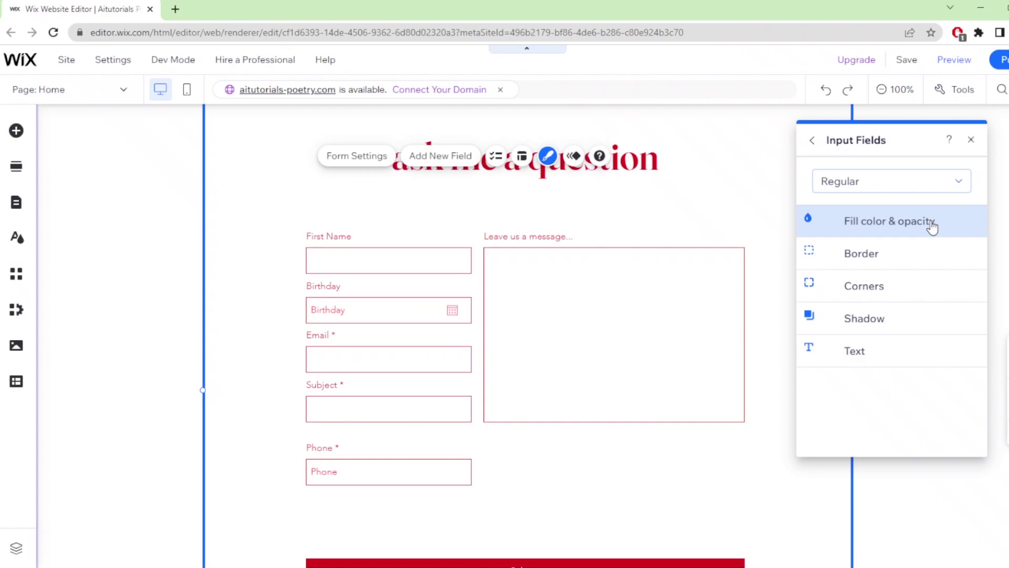
pyautogui.click(932, 226)
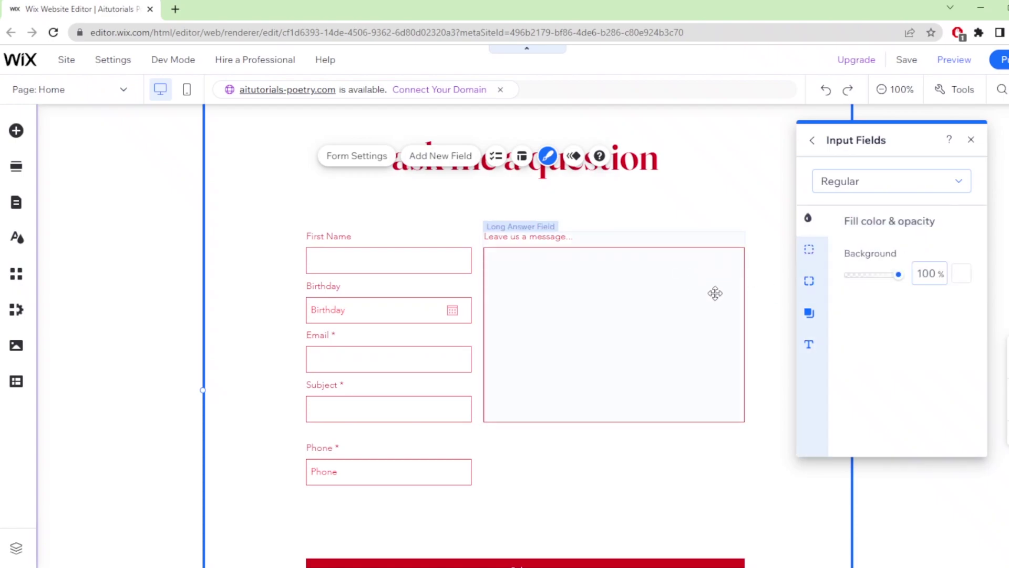
pyautogui.click(966, 284)
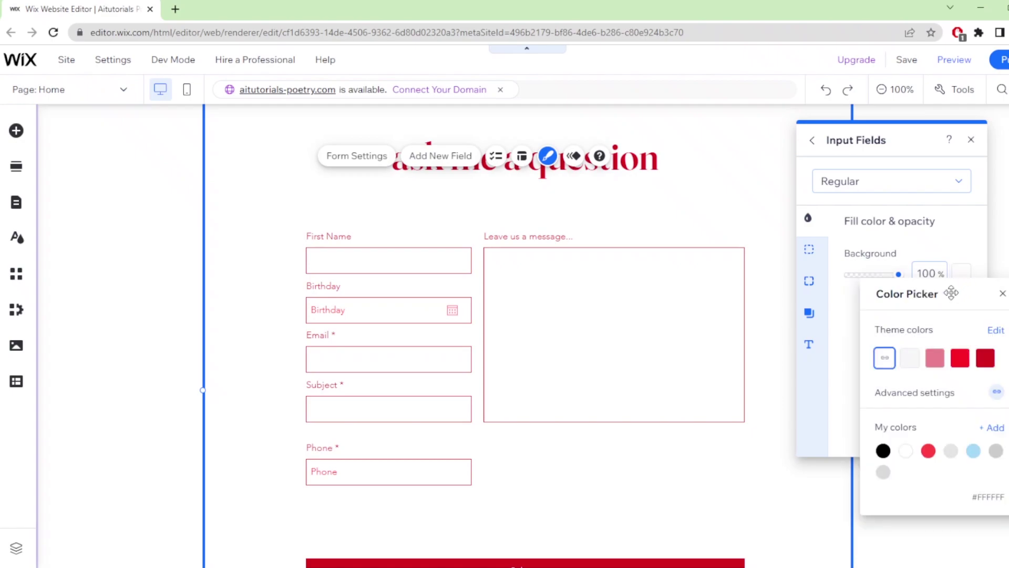
pyautogui.click(884, 452)
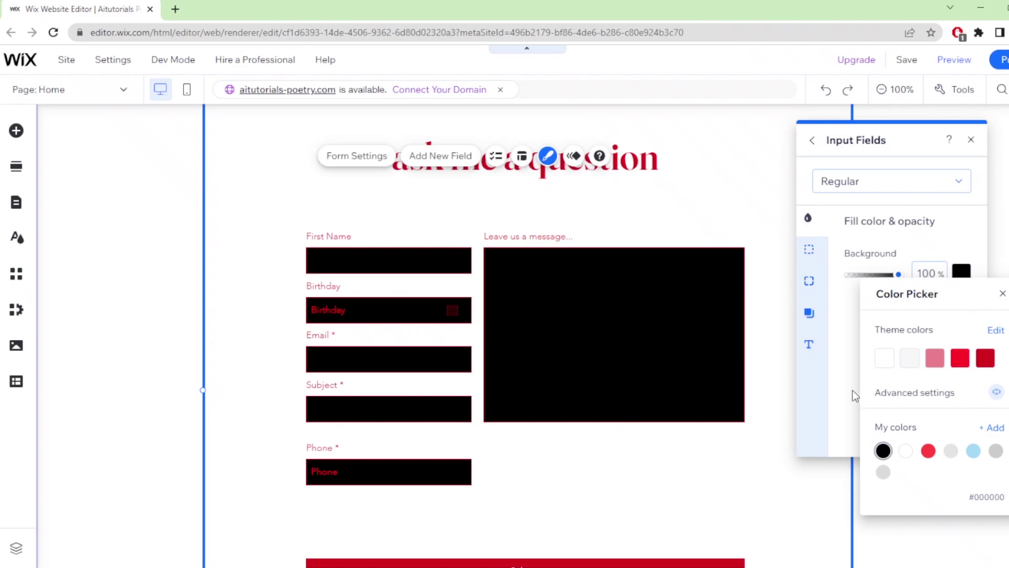
pyautogui.click(853, 390)
# Set the input fields' border width to 5 px and their input text color to white (#FFFFFF), and close the form design settings
pyautogui.click(810, 249)
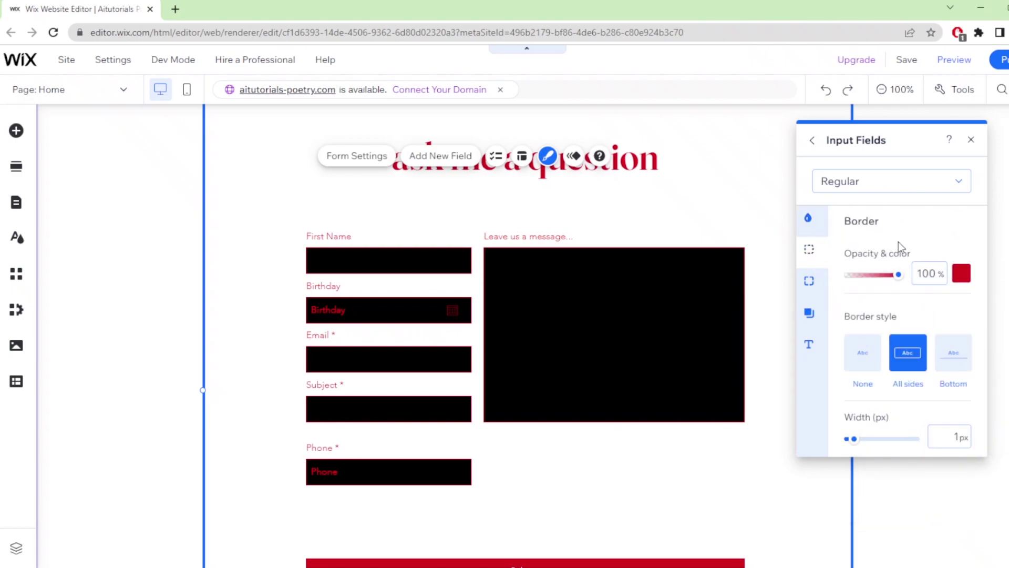
pyautogui.moveTo(857, 446); pyautogui.dragTo(871, 450)
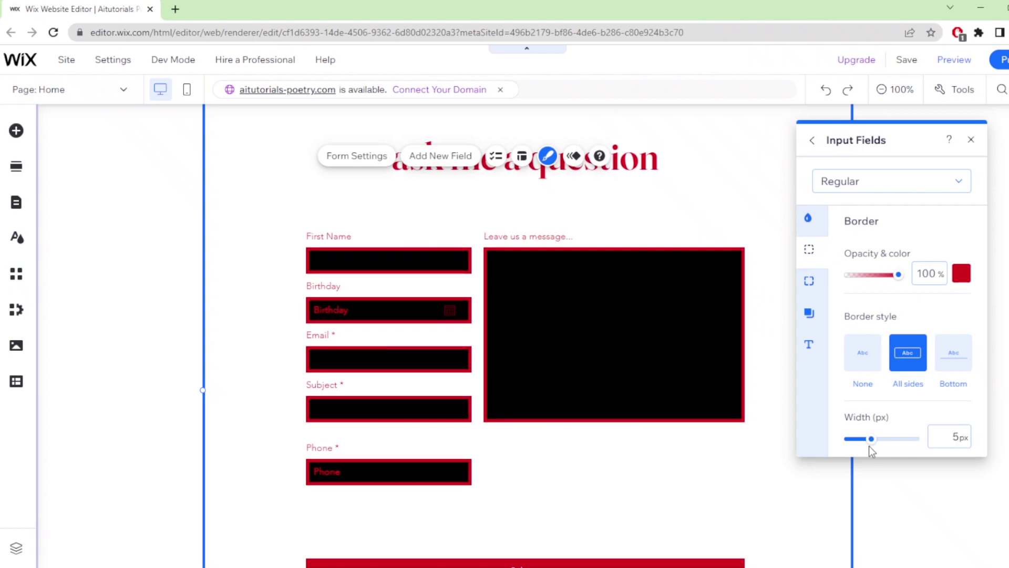
pyautogui.click(810, 345)
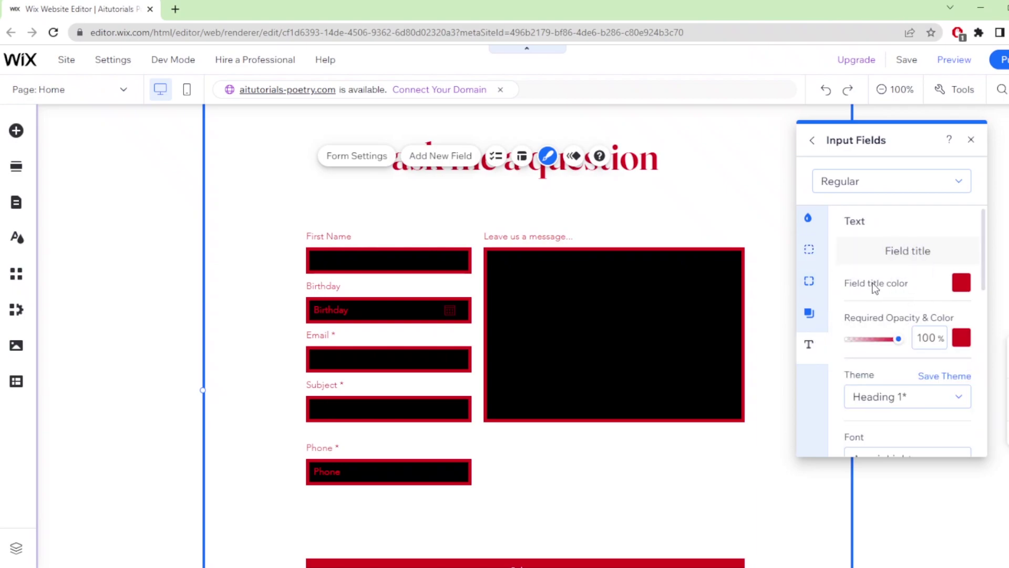
pyautogui.scroll(-5, 915, 297)
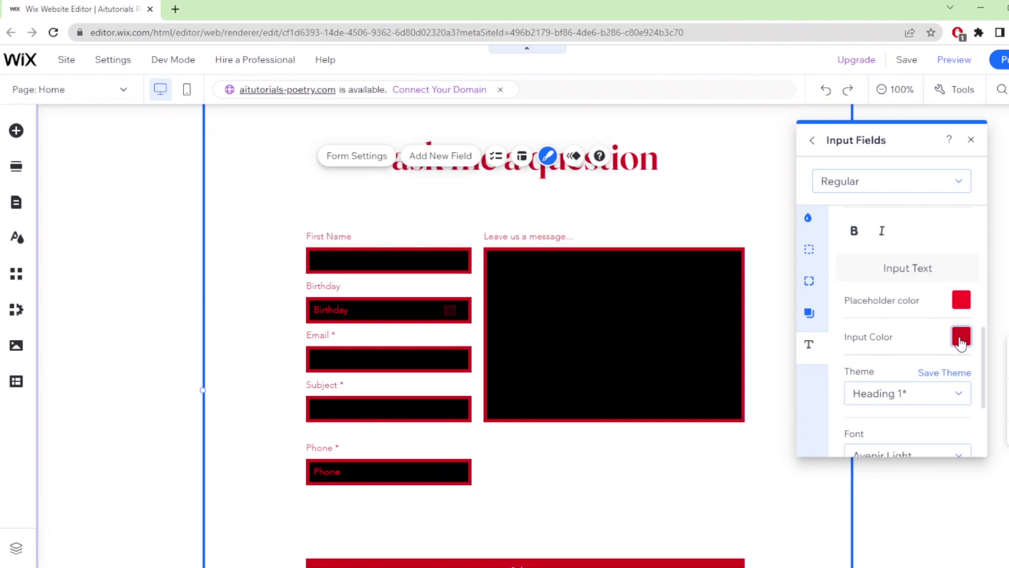
pyautogui.click(961, 339)
pyautogui.click(834, 341)
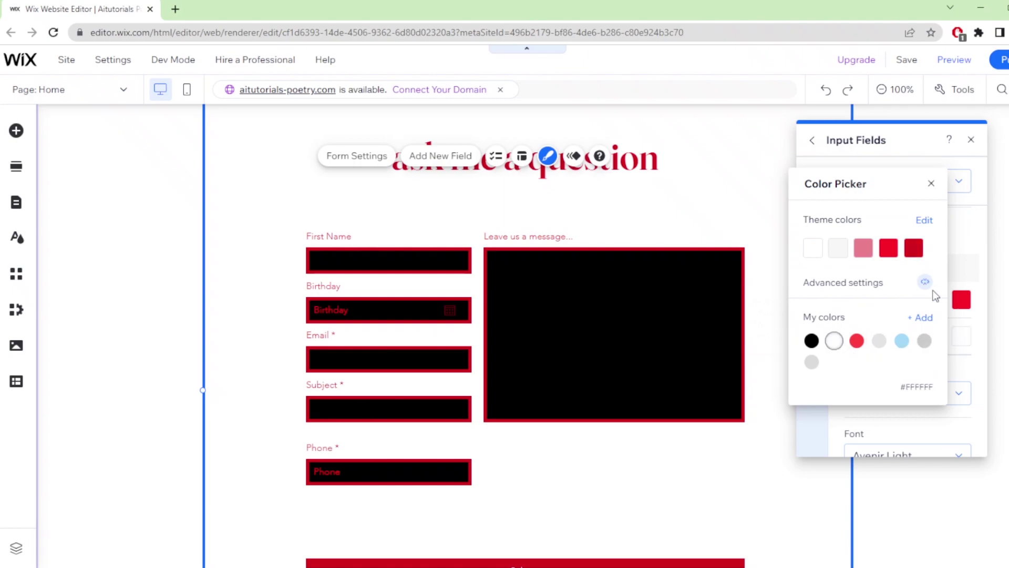
pyautogui.click(930, 185)
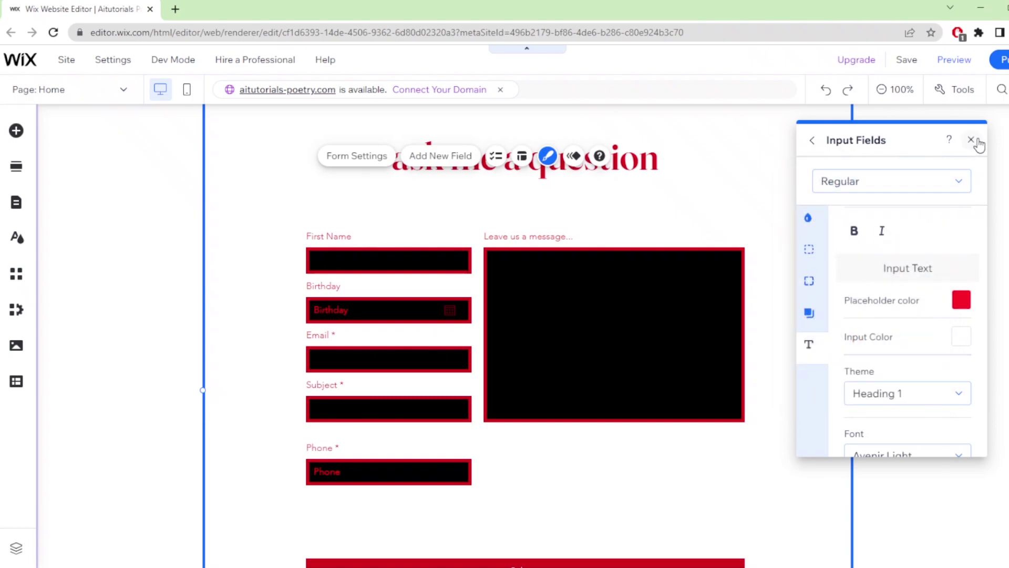
pyautogui.click(973, 140)
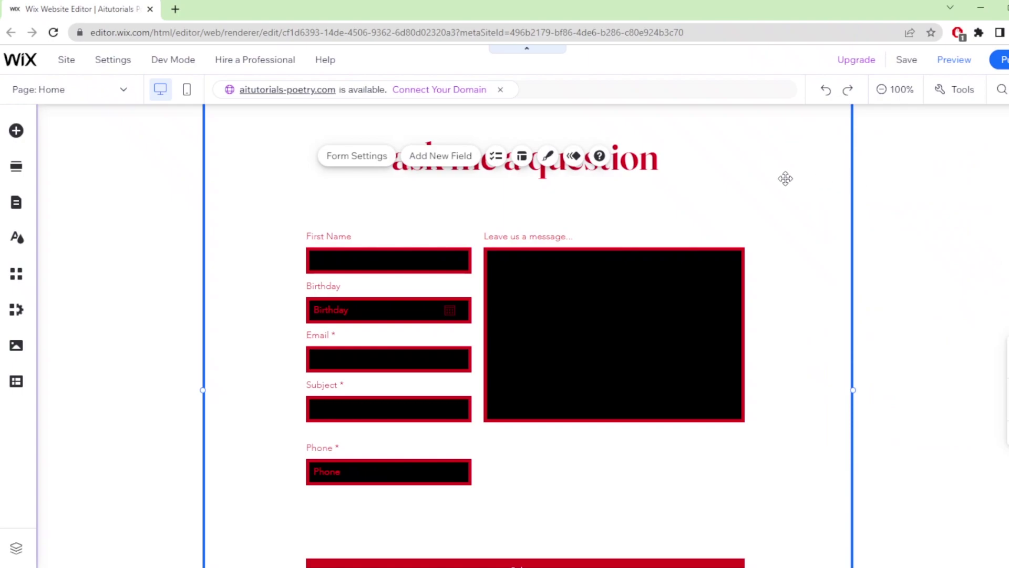
# Try the Expand in animation on the form, apply Fade in instead, and deselect the form
pyautogui.scroll(-1, 785, 179)
pyautogui.scroll(2, 785, 178)
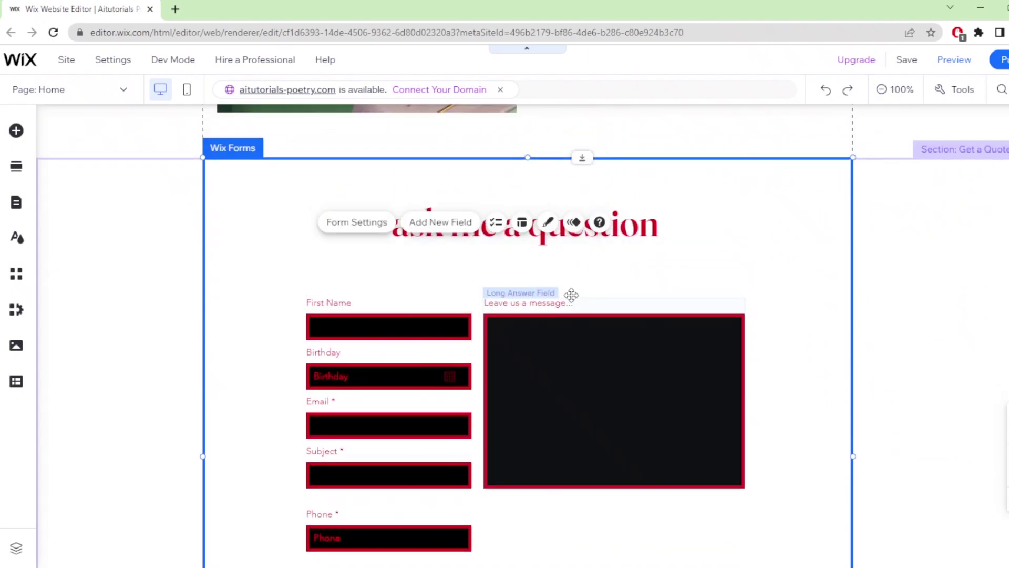
pyautogui.click(576, 223)
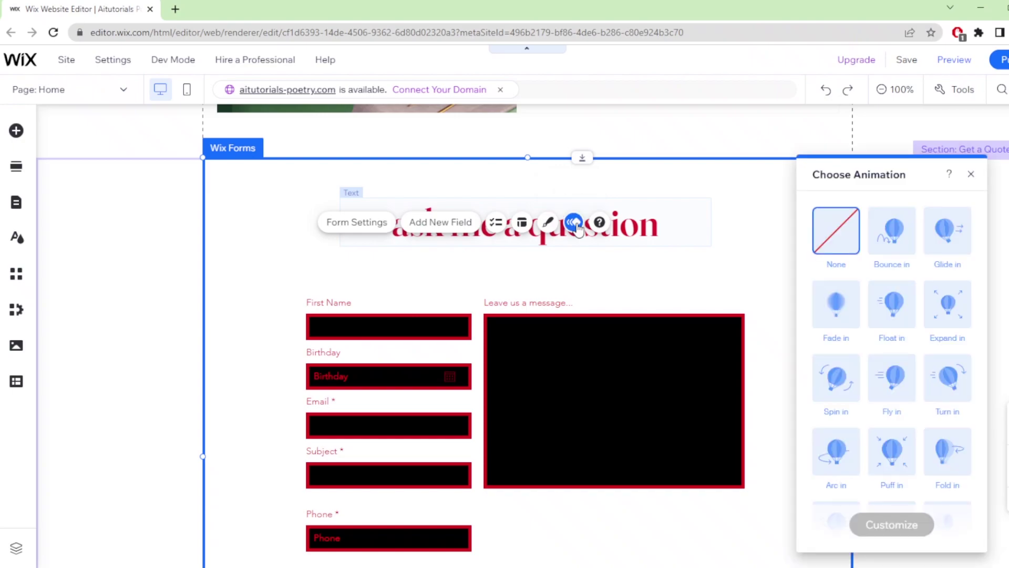
pyautogui.click(953, 320)
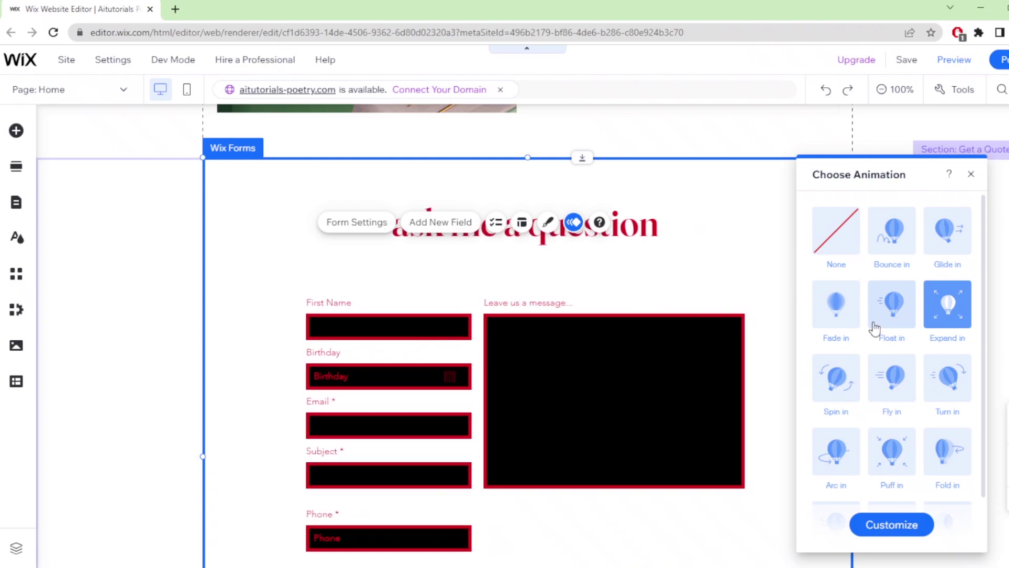
pyautogui.click(836, 322)
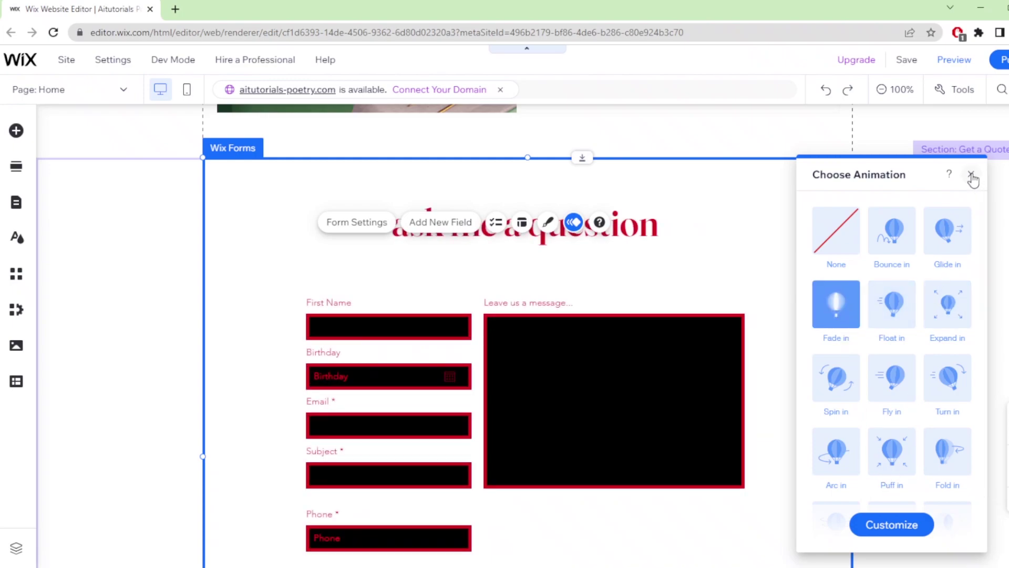
pyautogui.click(971, 175)
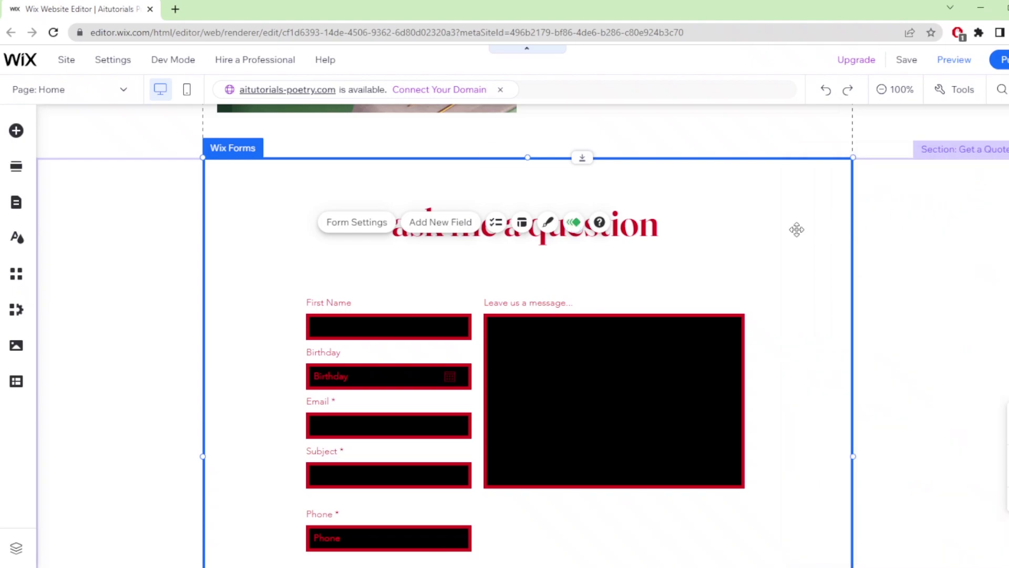
pyautogui.scroll(-1, 736, 273)
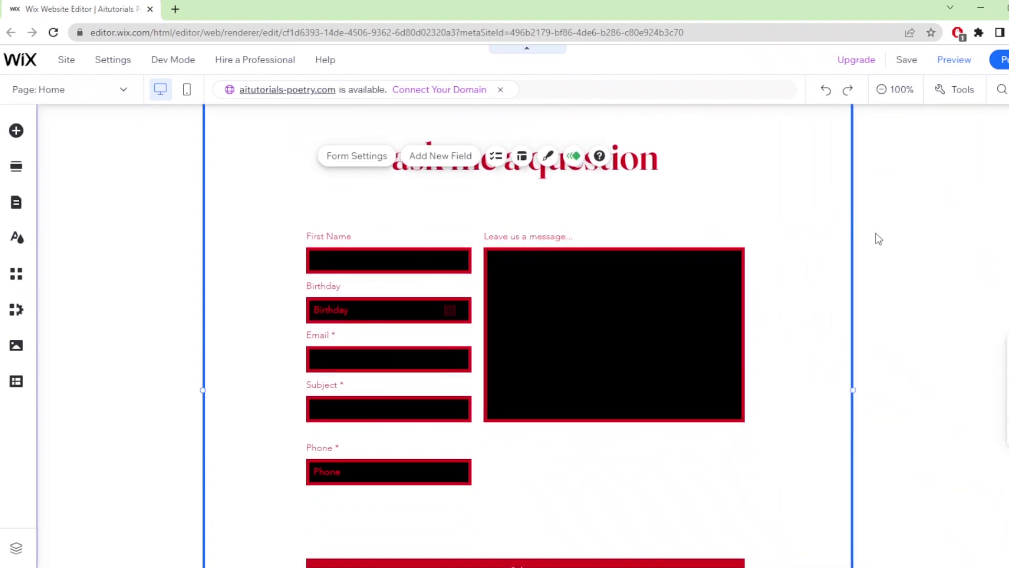
pyautogui.click(887, 240)
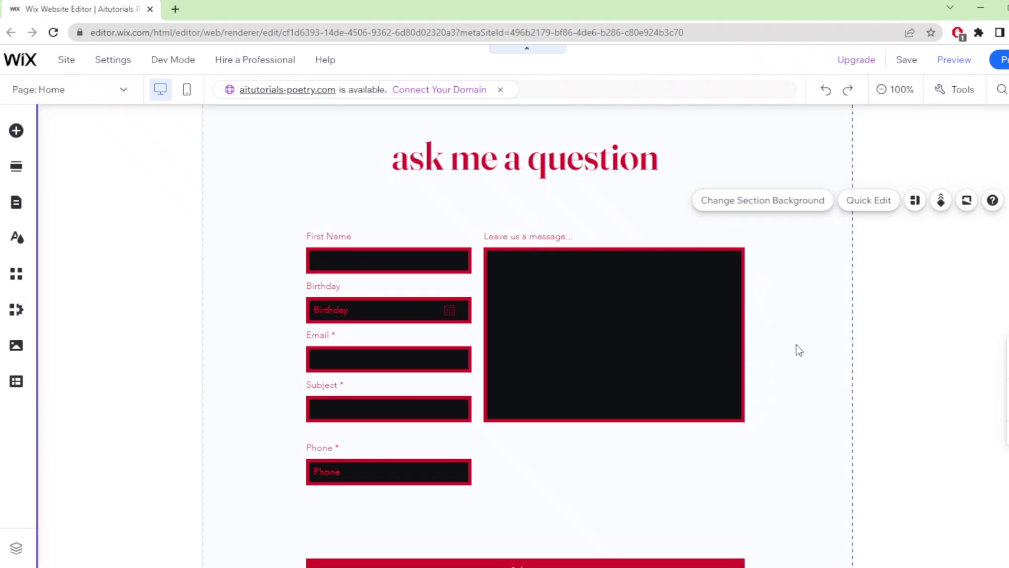